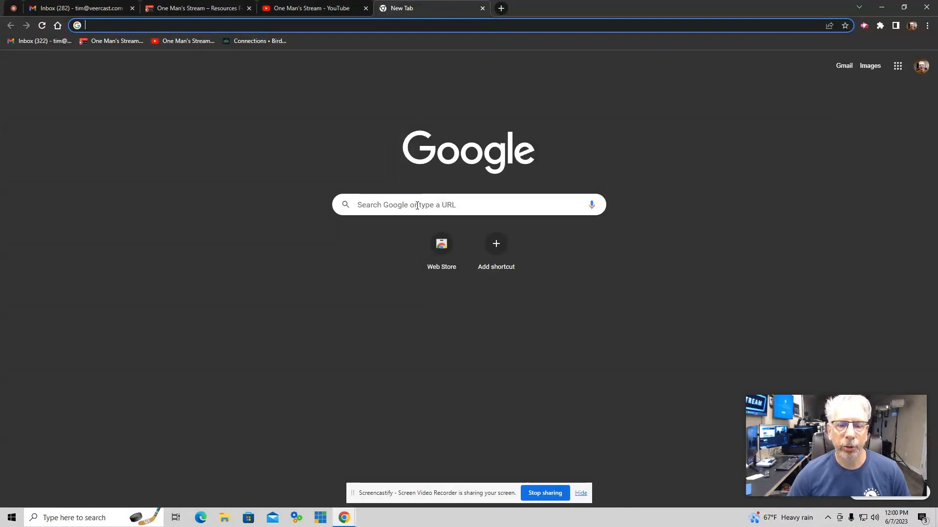
Step: Search Google for bitfocus companion, open the official Companion product page, and go to its software downloads
click(417, 206)
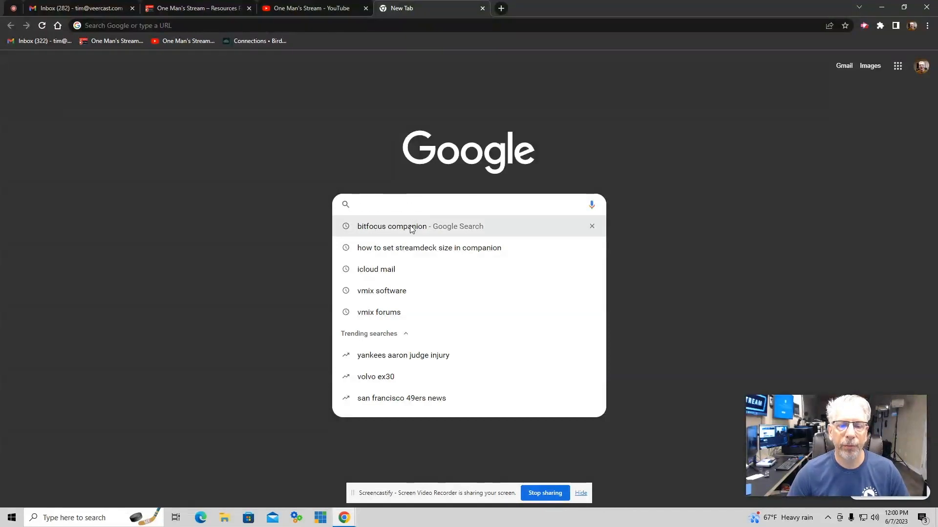
click(411, 227)
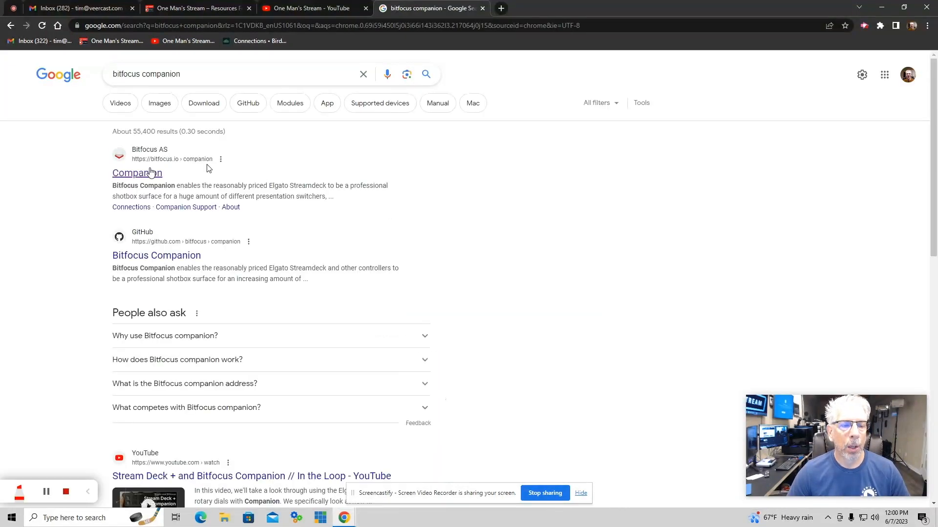
click(141, 176)
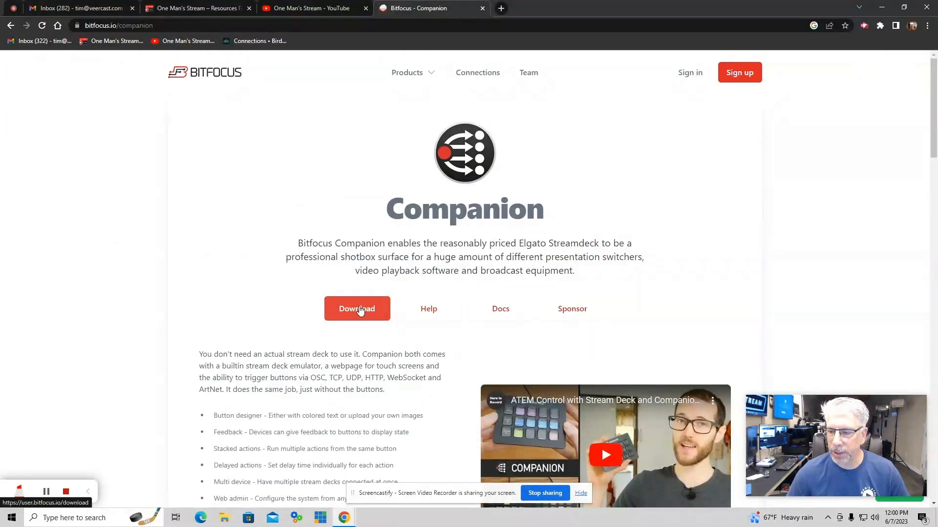
click(360, 310)
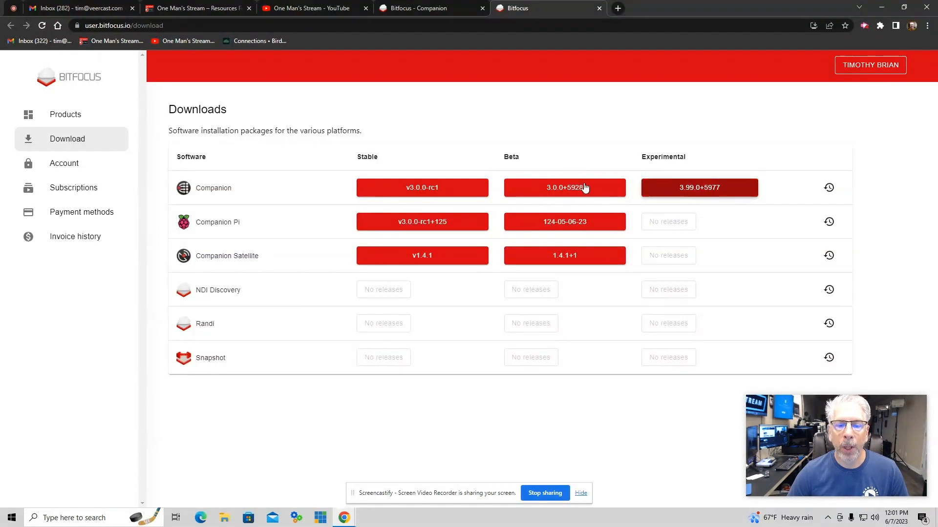
Step: Download the win-x64 installer of the stable v2.4.2 build from Companion's build history
click(830, 190)
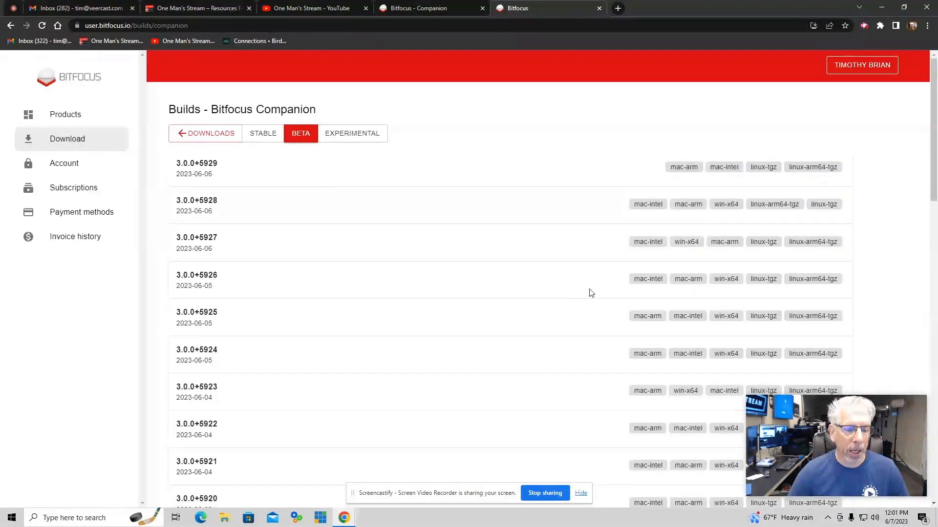
click(264, 135)
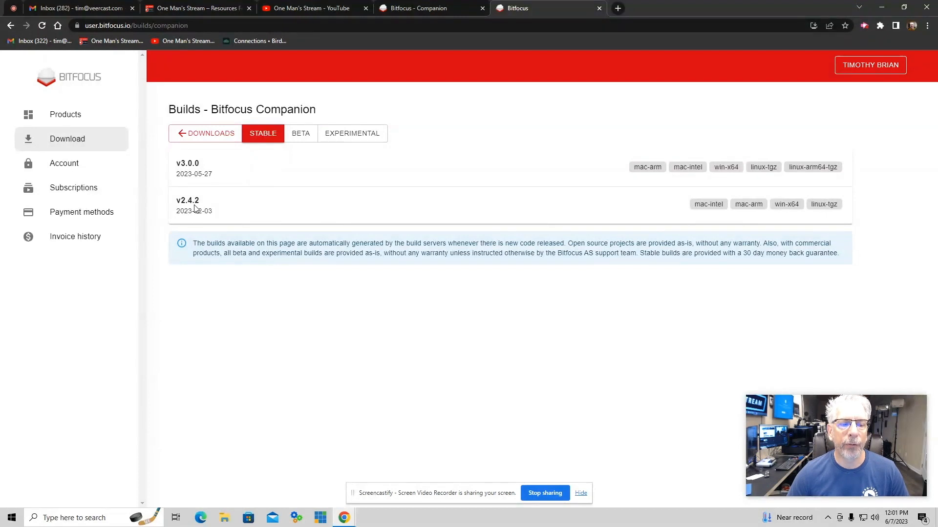
click(788, 205)
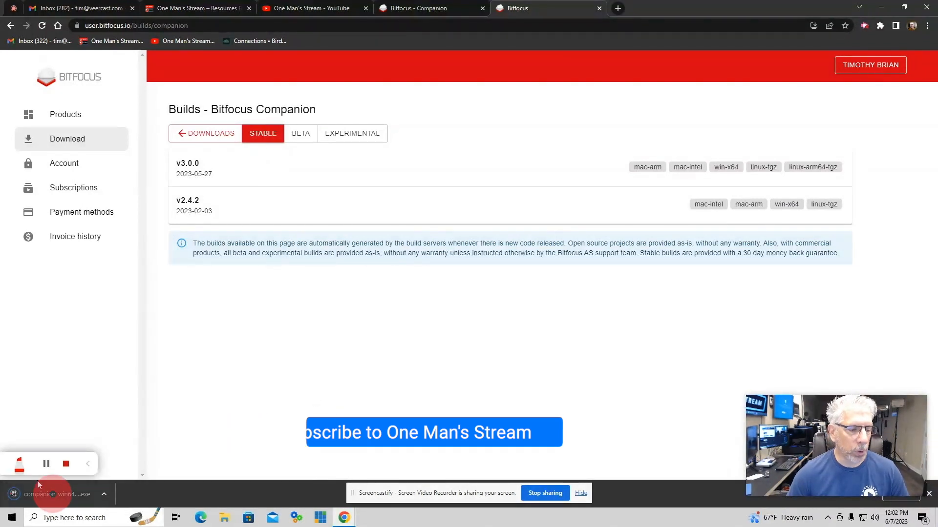
Step: Install Companion 2.4.2 in C:\Program Files\Companion and launch its GUI
click(43, 493)
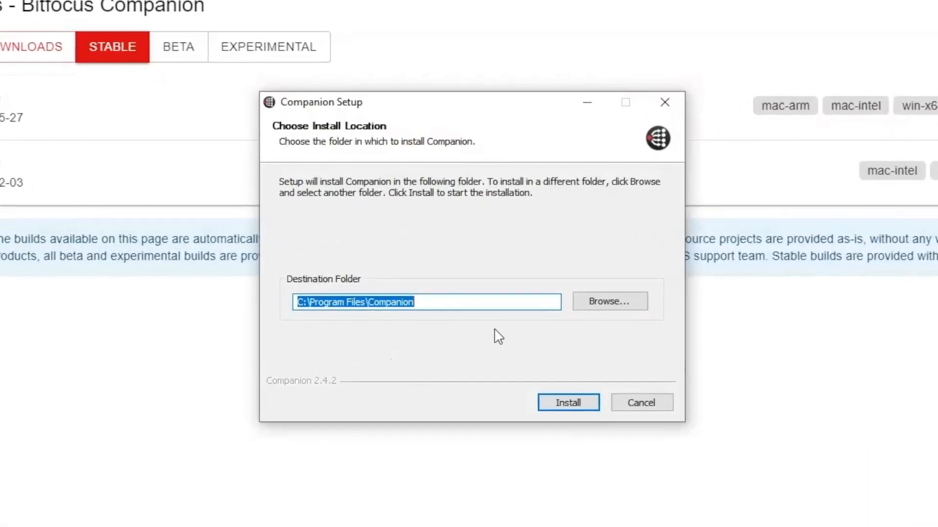
click(570, 402)
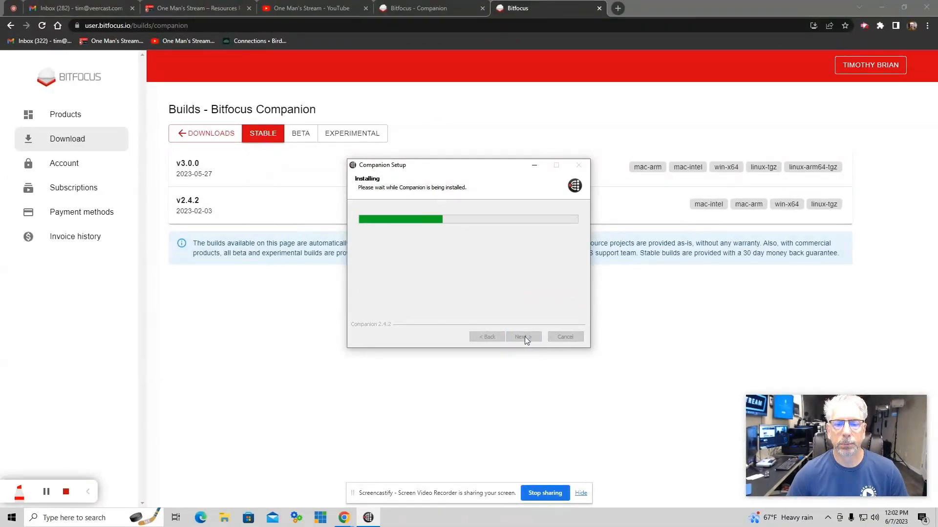
click(524, 337)
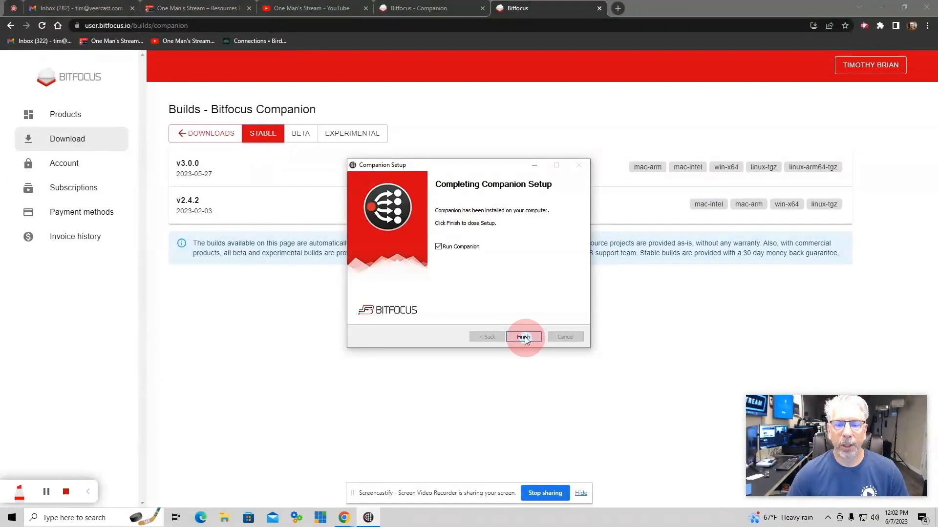
click(524, 337)
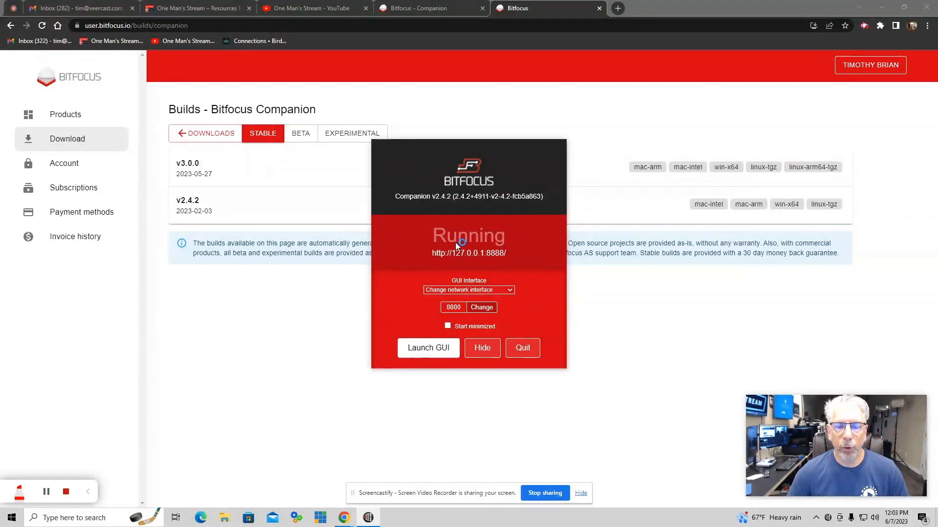
click(435, 353)
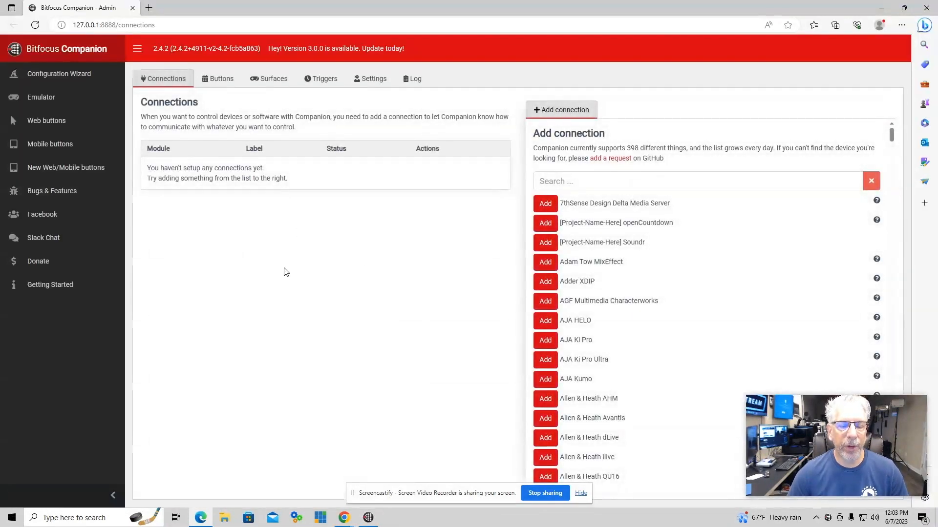
click(581, 494)
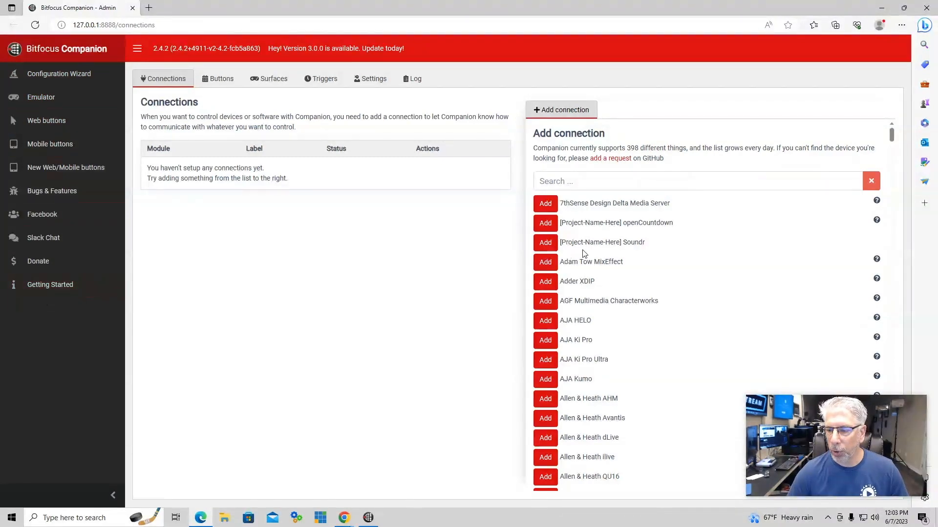
Step: Add a StudioCoast vMix connection from the list of supported devices
scroll(584, 252, down, 15)
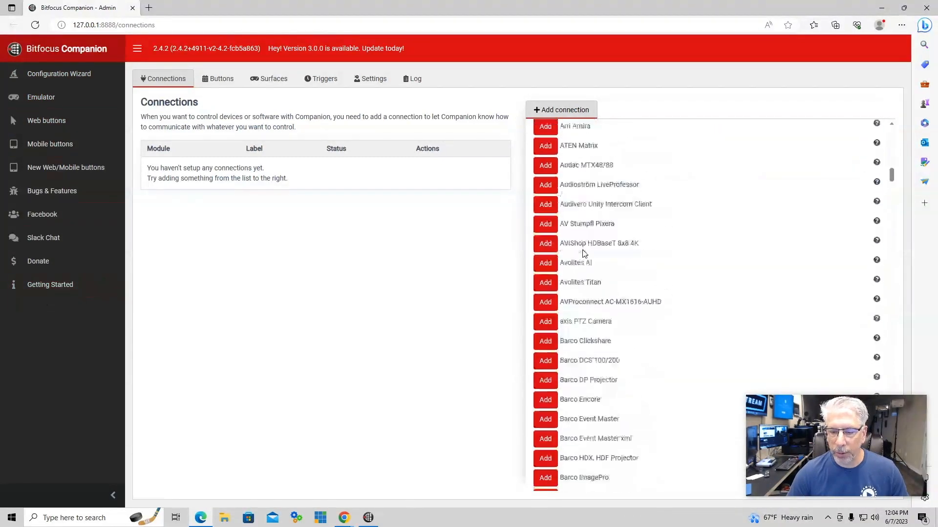
scroll(584, 253, down, 20)
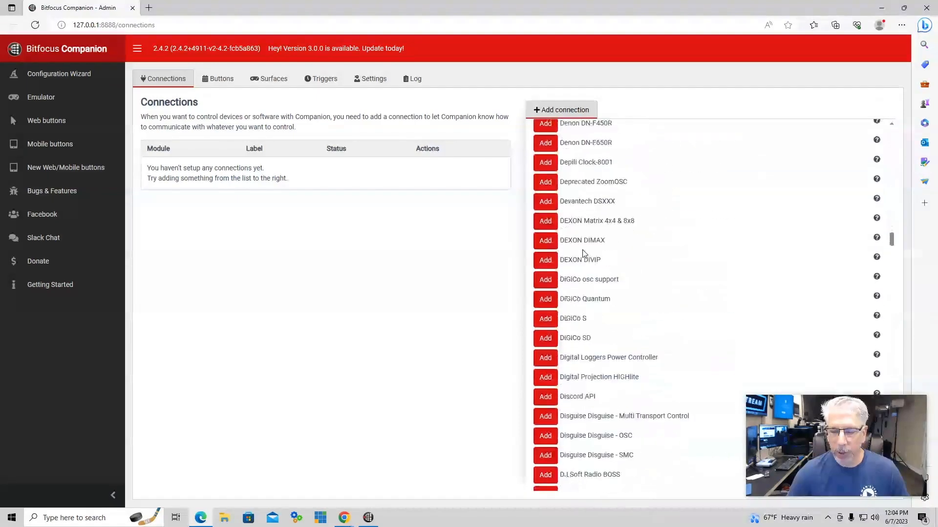
scroll(584, 253, down, 20)
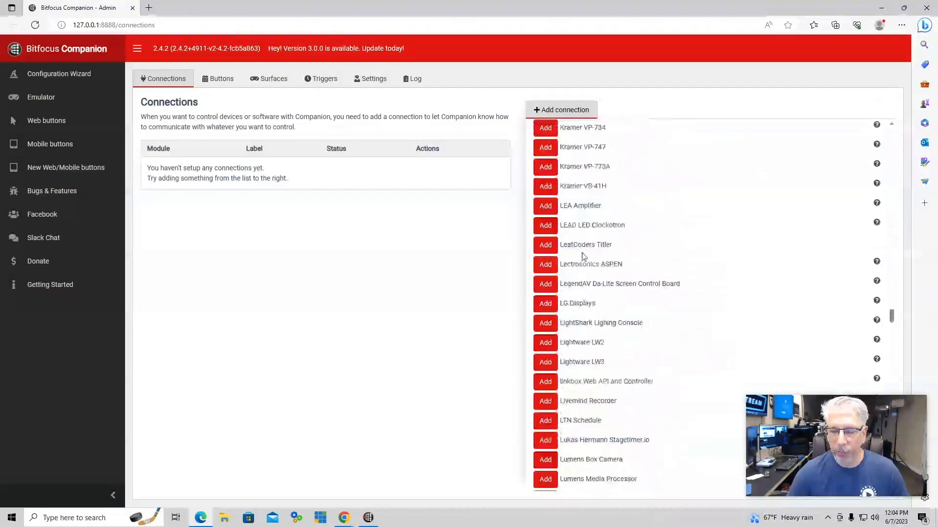
scroll(584, 257, down, 20)
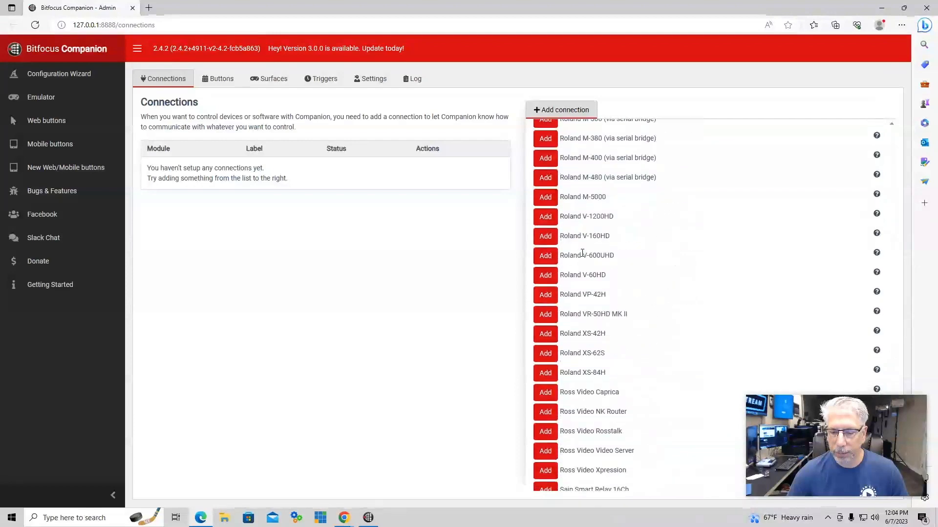
scroll(582, 253, down, 15)
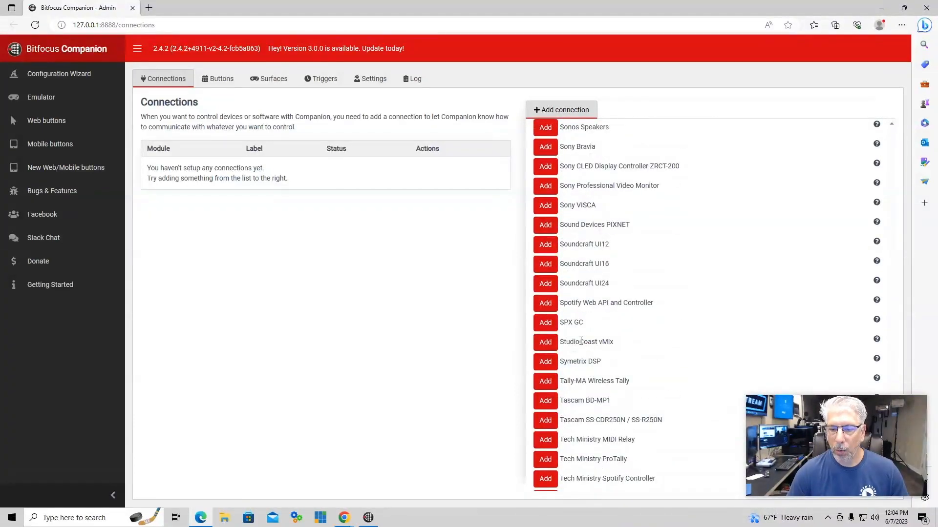
click(545, 342)
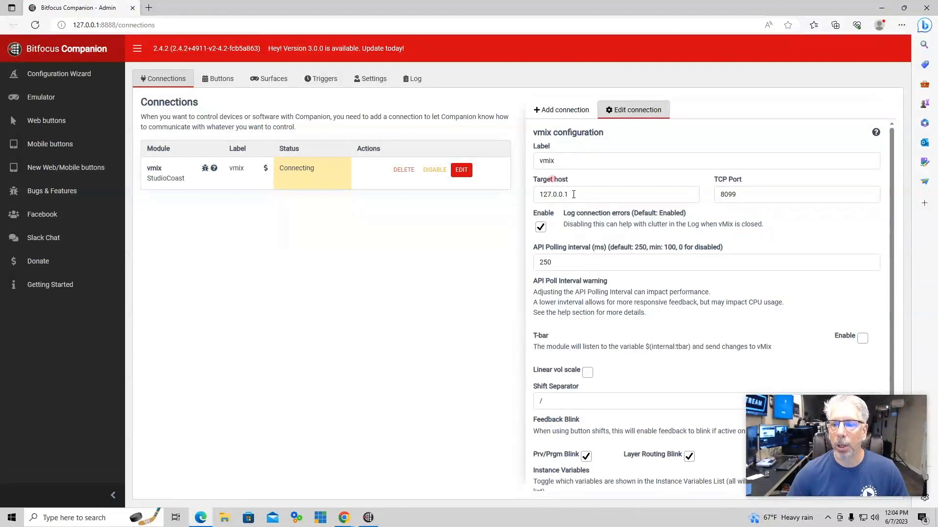
Step: Switch to vMix and open its Web Controller settings
click(320, 519)
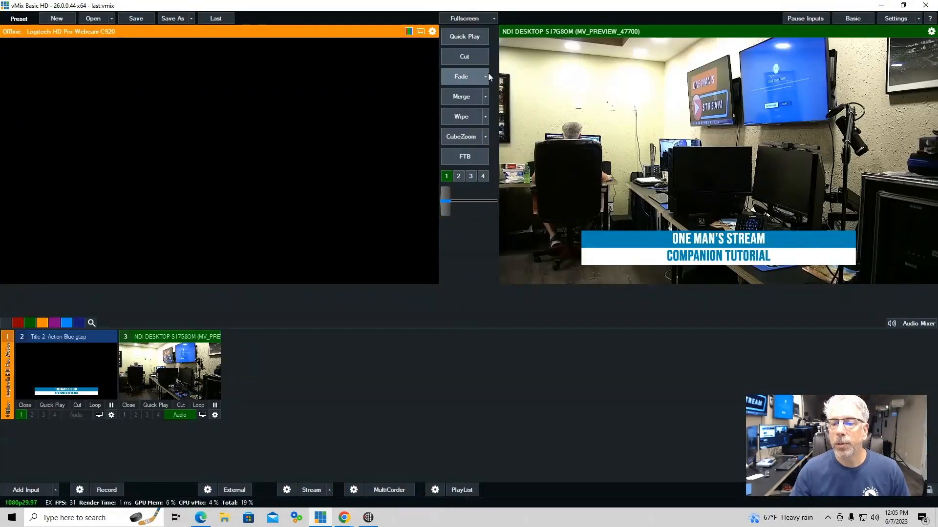
click(895, 24)
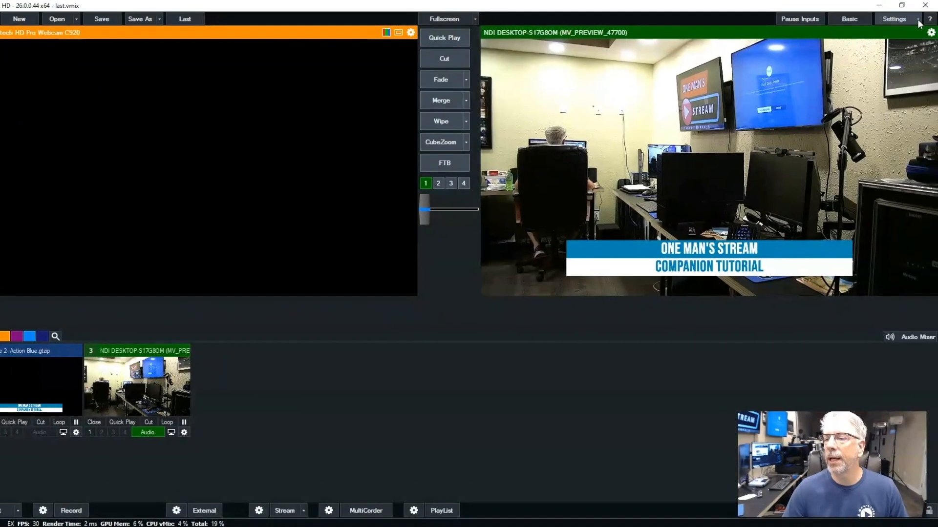
click(919, 19)
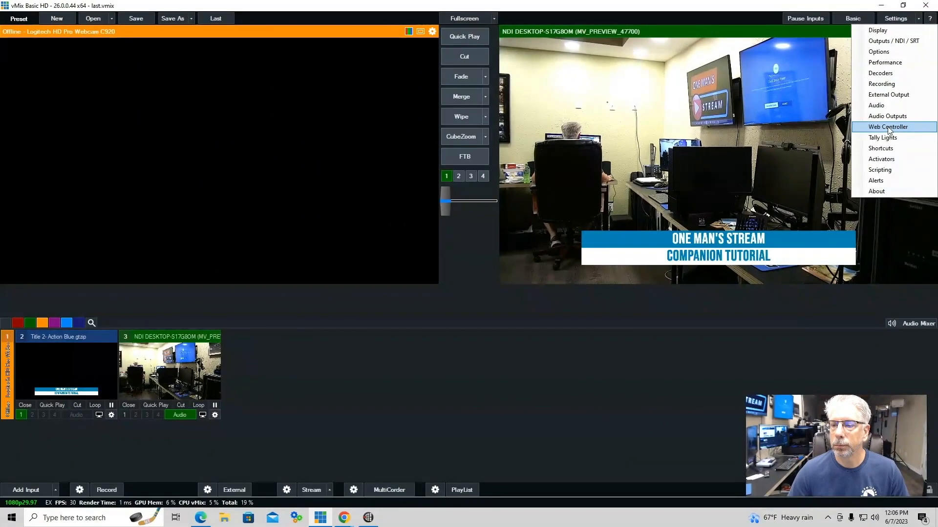
click(888, 126)
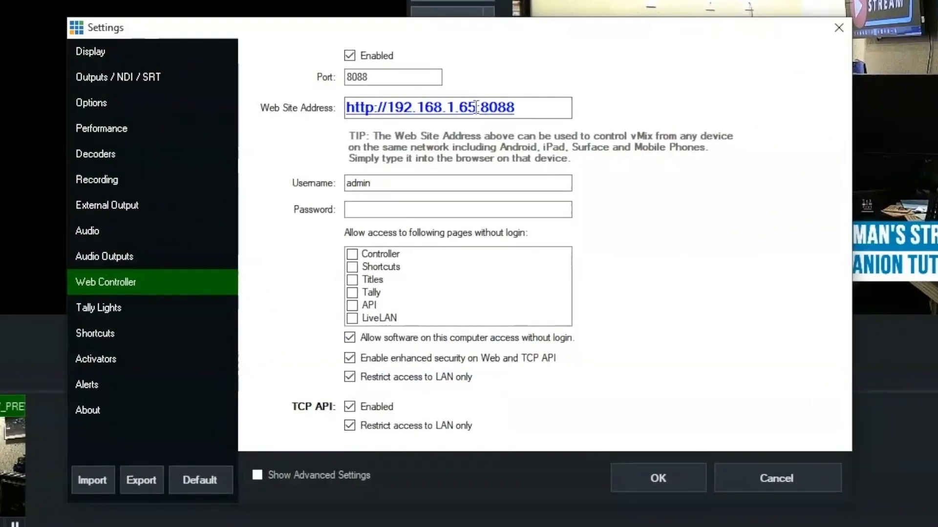
Step: Copy only the IP address 192.168.1.65 from the Web Site Address and close the vMix settings
drag(478, 154, 465, 153)
drag(456, 107, 393, 106)
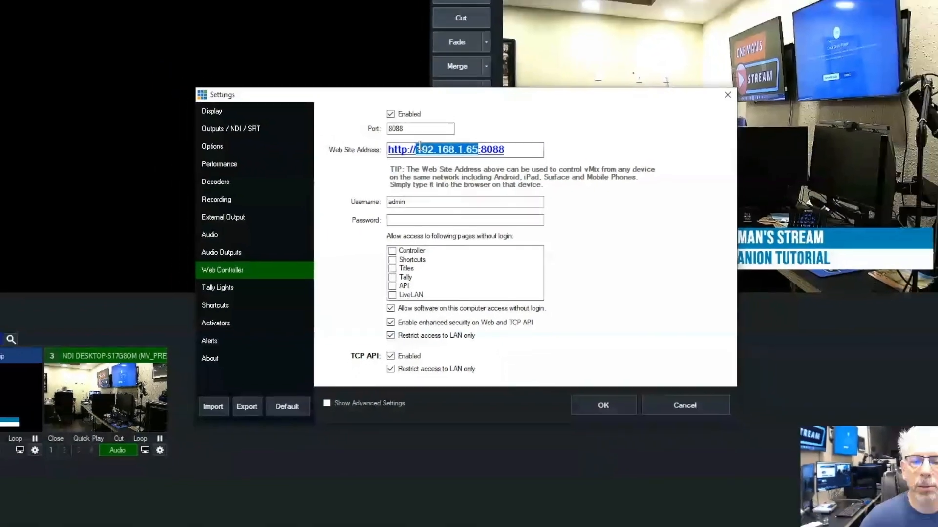
drag(419, 145, 415, 147)
right_click(476, 150)
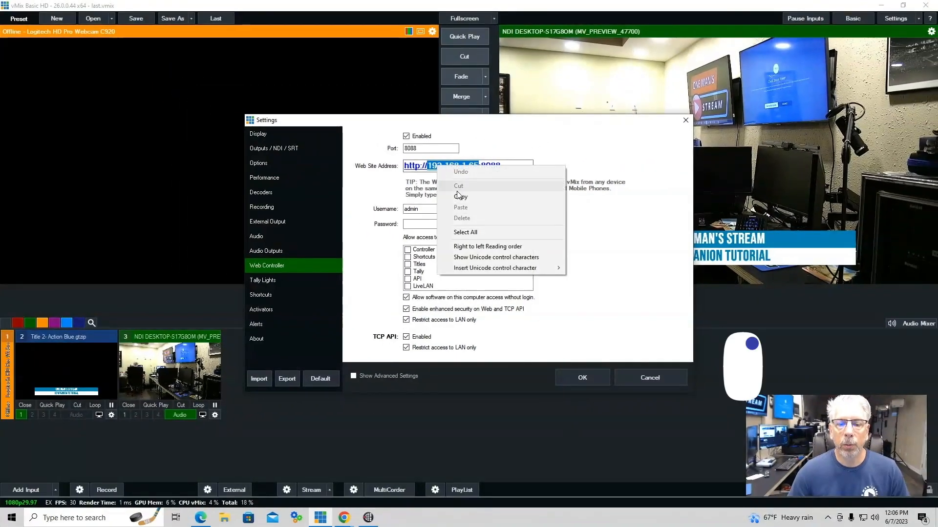
click(461, 188)
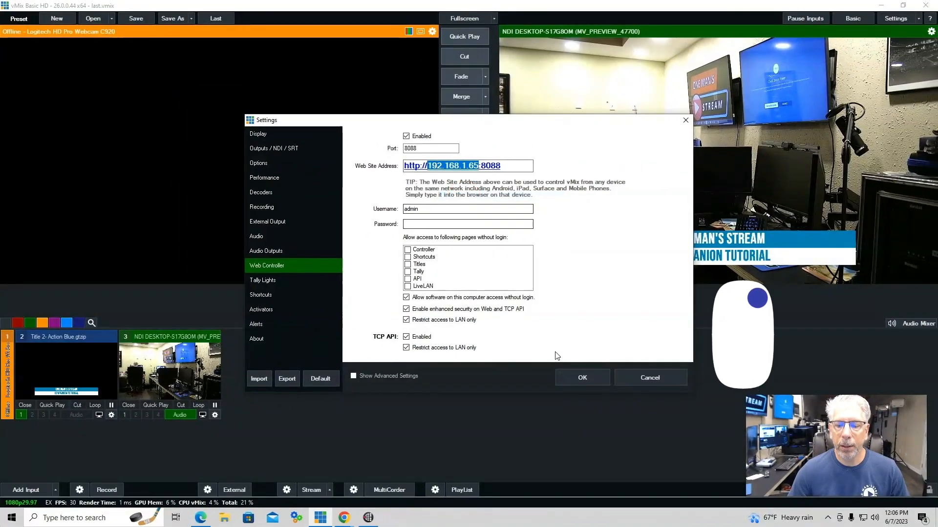
click(582, 378)
Step: Switch back to the Companion admin page, set the vmix connection's target host to 192.168.1.65, and save it
click(202, 515)
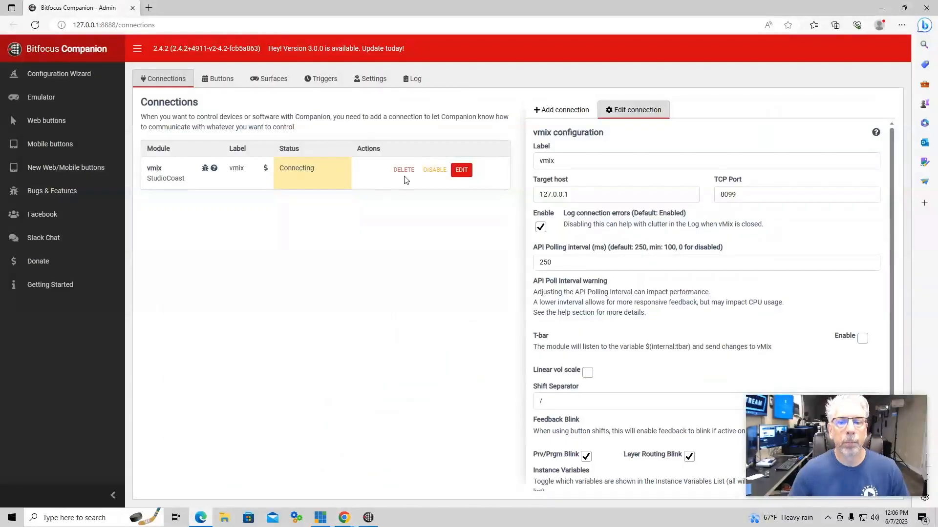
drag(573, 193, 515, 194)
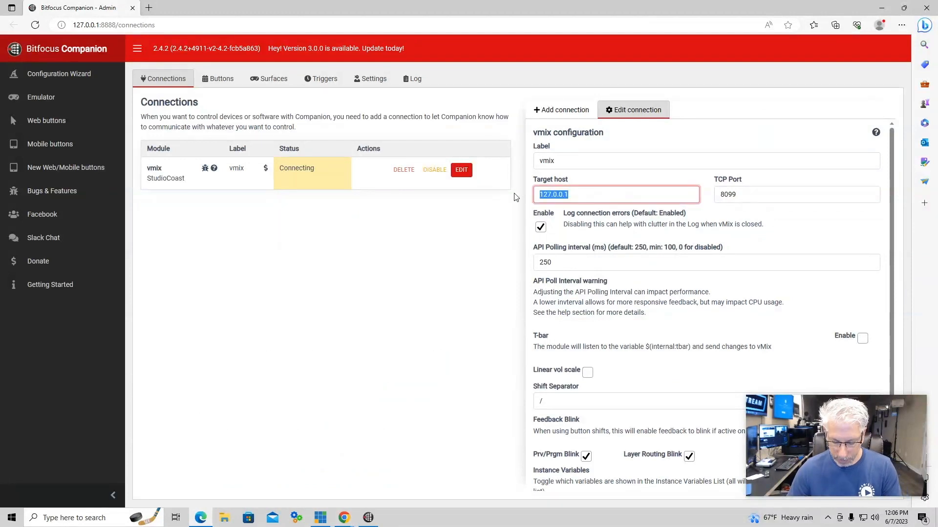
key(BackSpace)
right_click(545, 194)
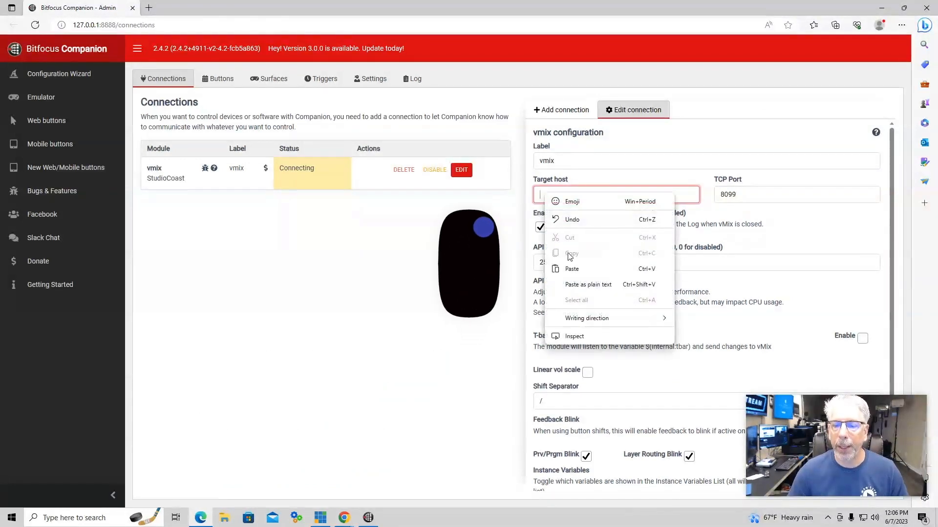
click(570, 269)
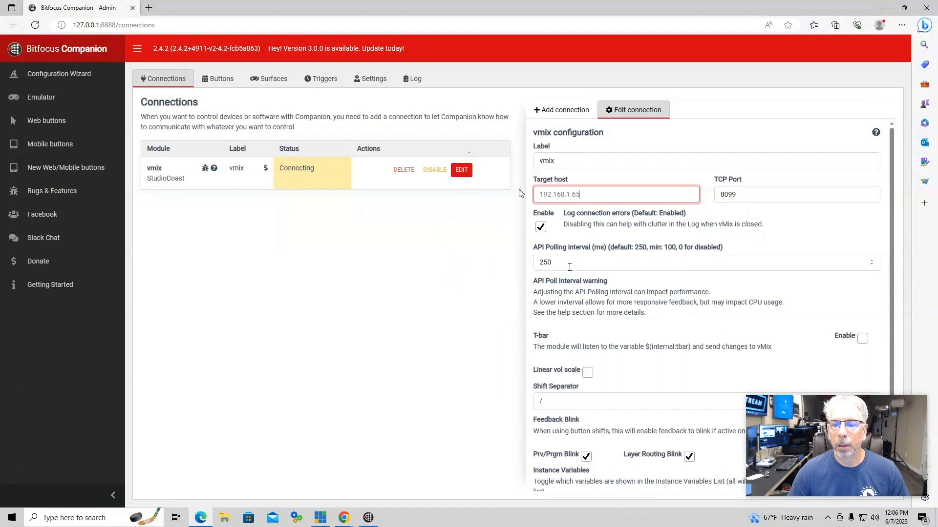
scroll(722, 258, down, 1)
click(546, 474)
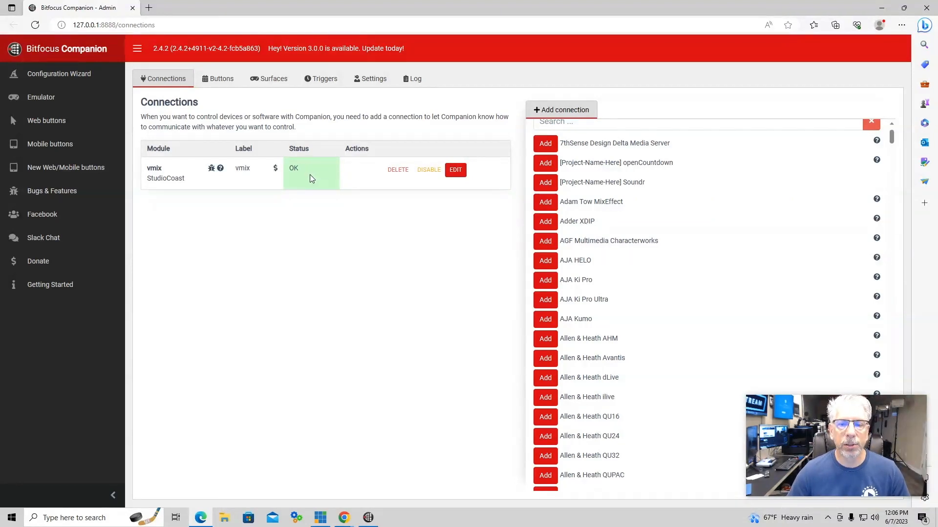
Step: Check the connected surfaces and delete the CAM1 button at position 1.2 on page 1
click(276, 80)
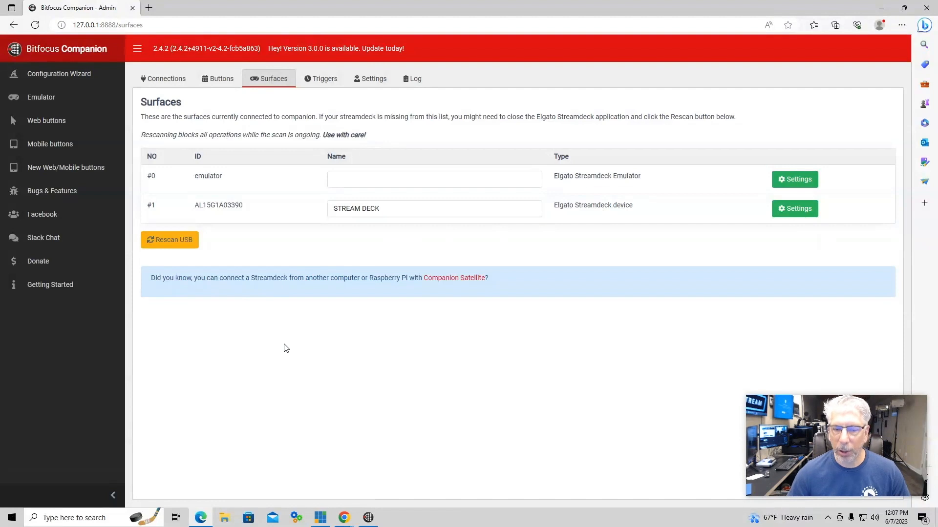
click(218, 79)
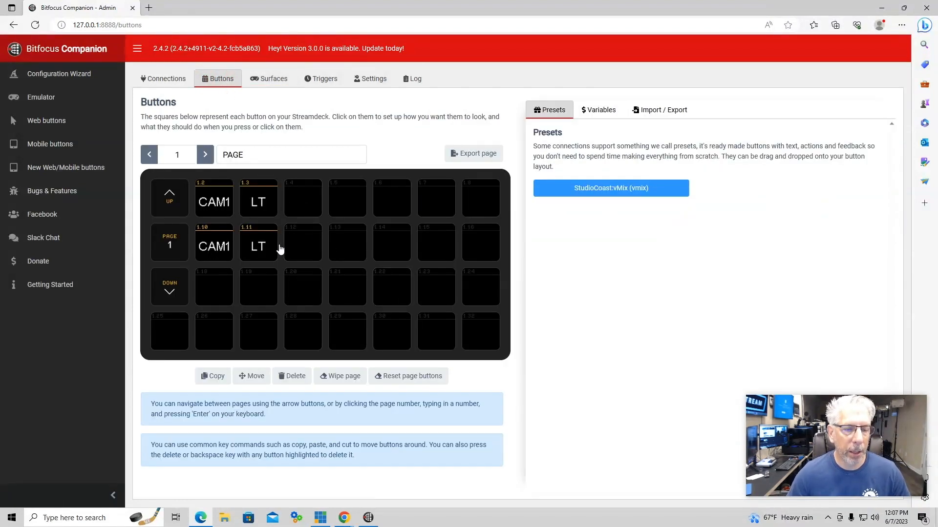
click(217, 204)
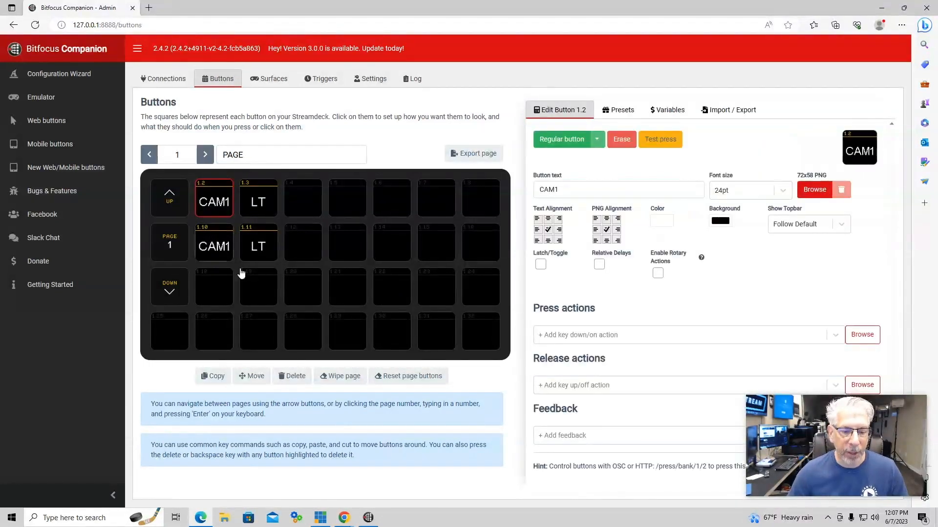
click(292, 376)
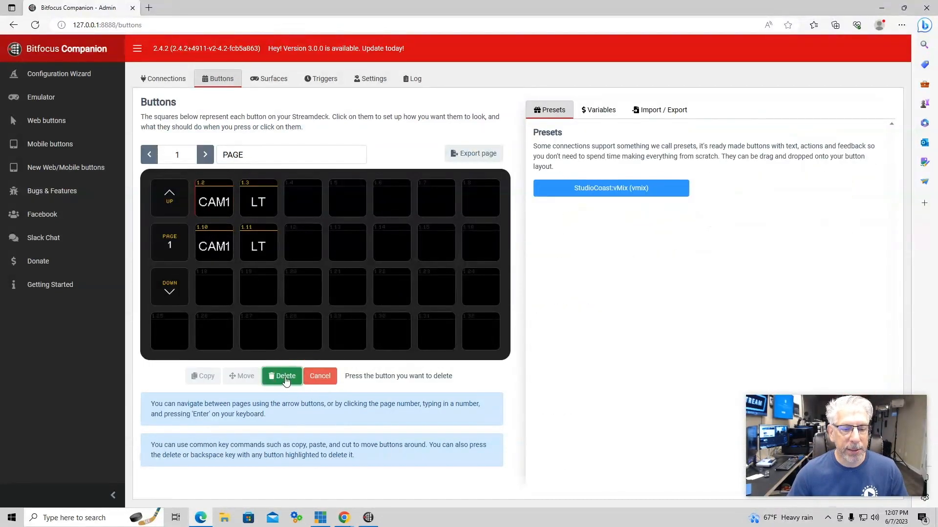
click(218, 201)
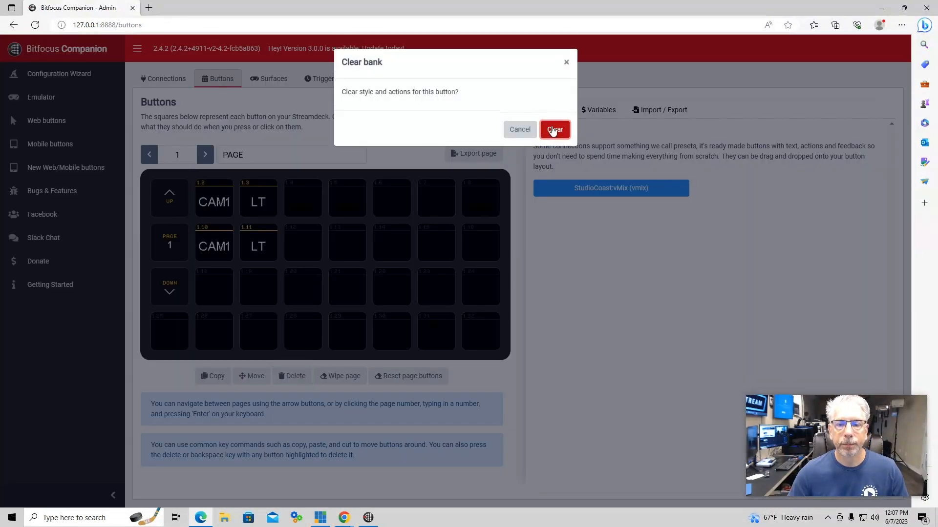
click(553, 131)
Step: Delete the LT button at position 1.3 on page 1
click(263, 194)
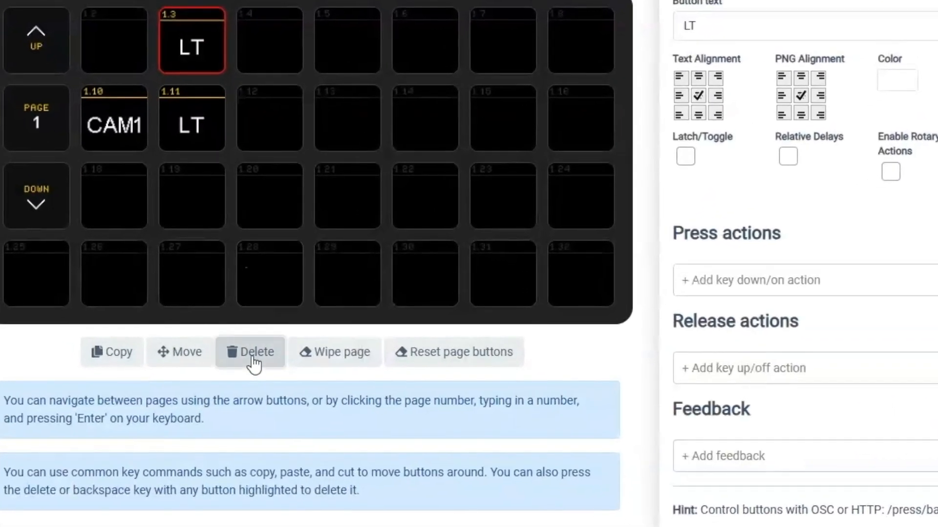
click(253, 353)
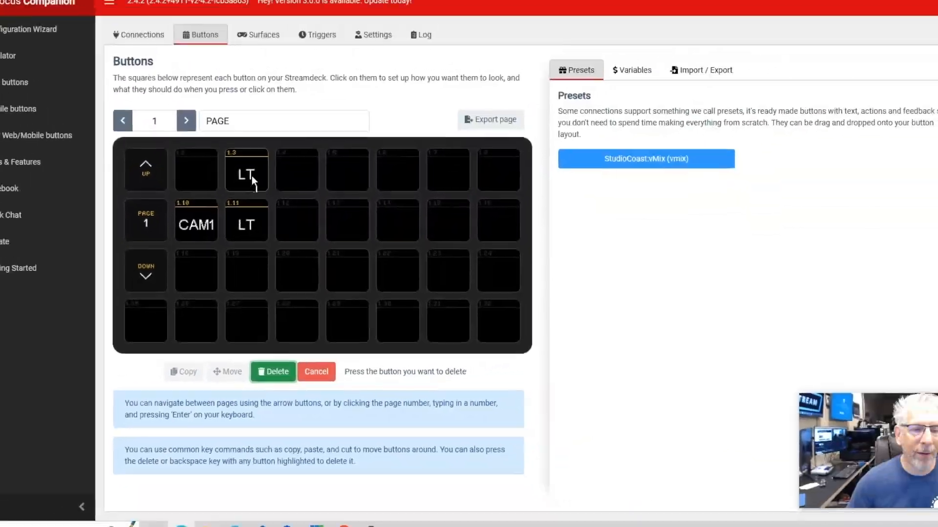
click(199, 55)
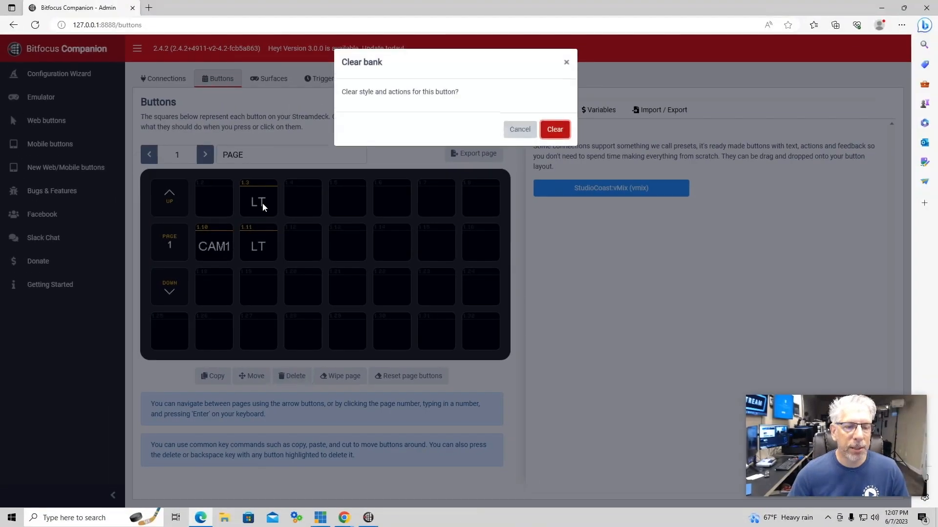
click(561, 130)
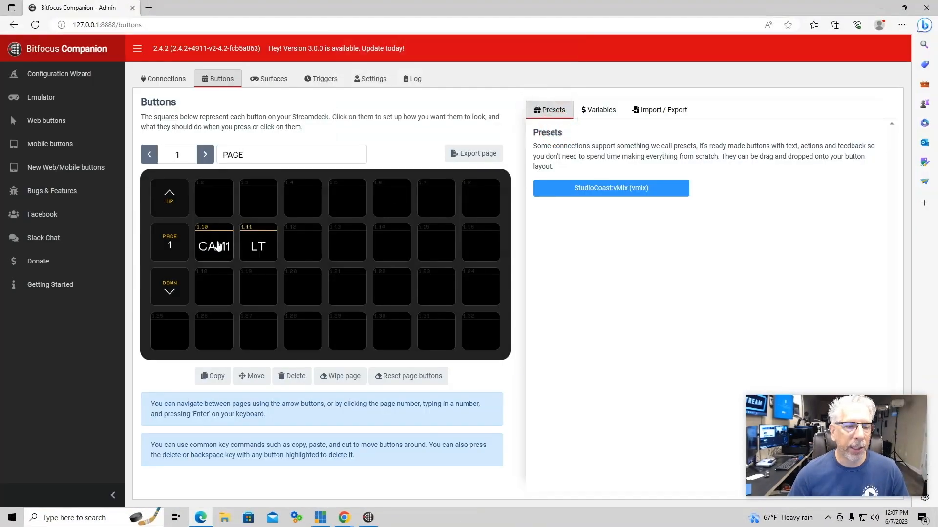
Step: Delete the remaining CAM1 and LT buttons at positions 1.10 and 1.11
click(218, 247)
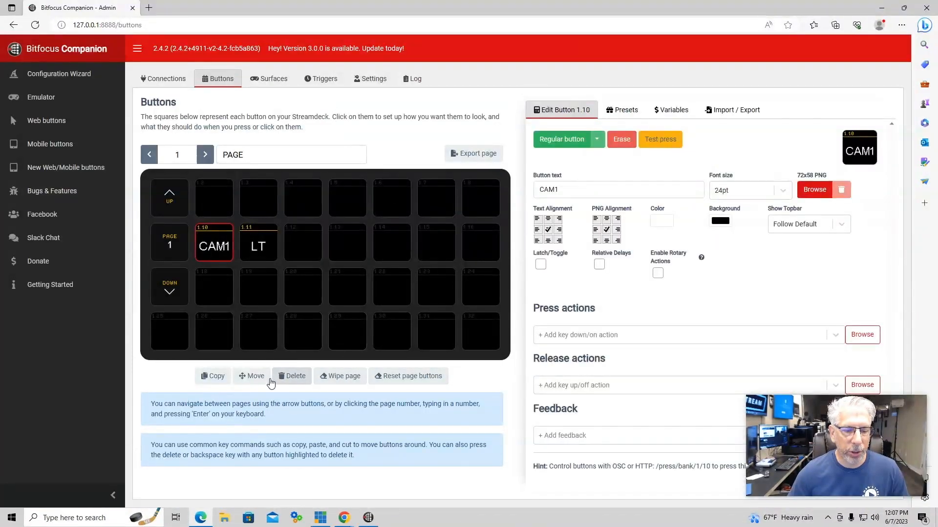
click(297, 378)
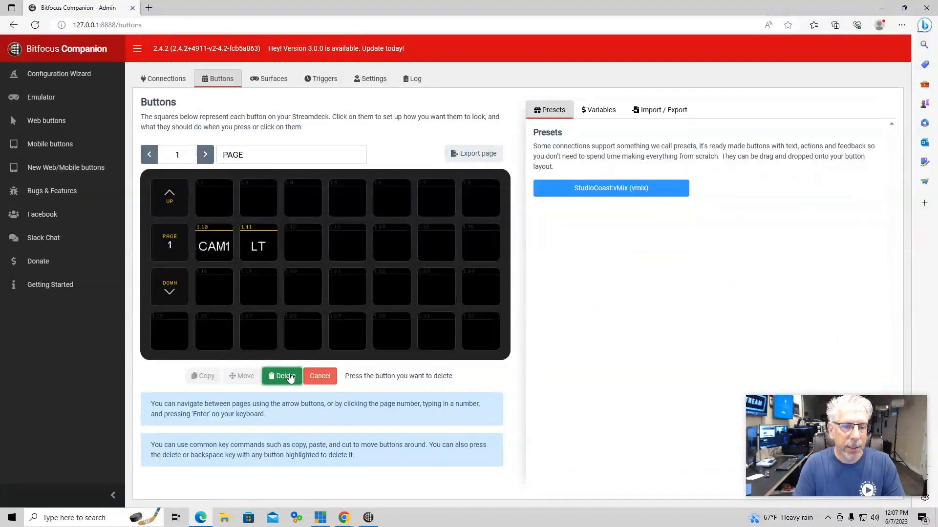
click(227, 247)
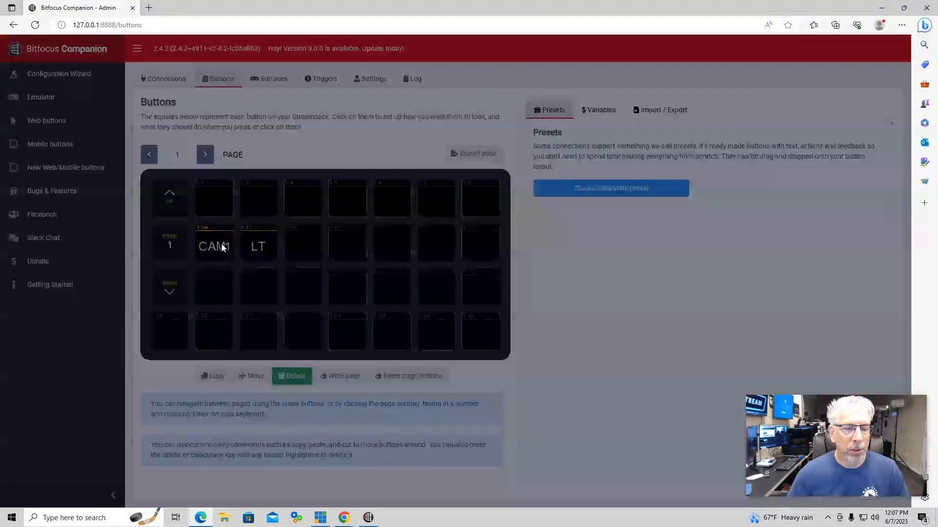
click(554, 130)
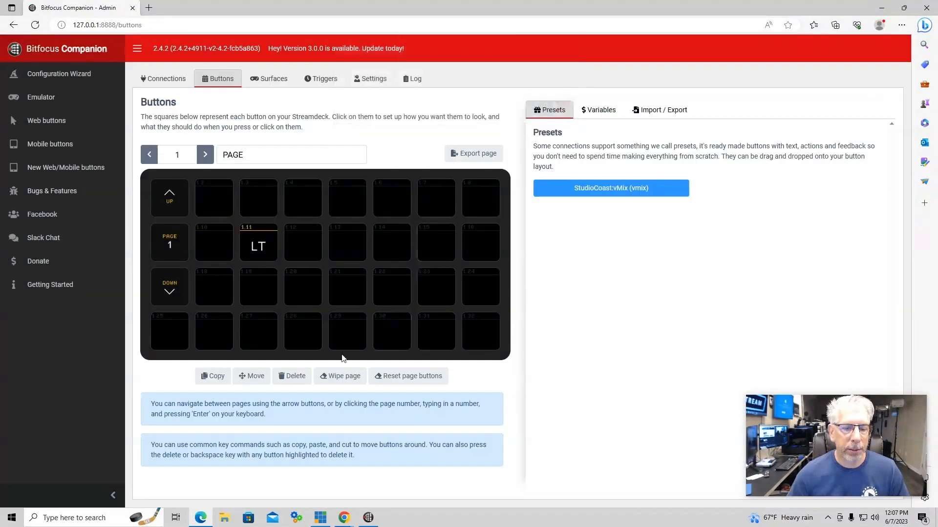
click(298, 382)
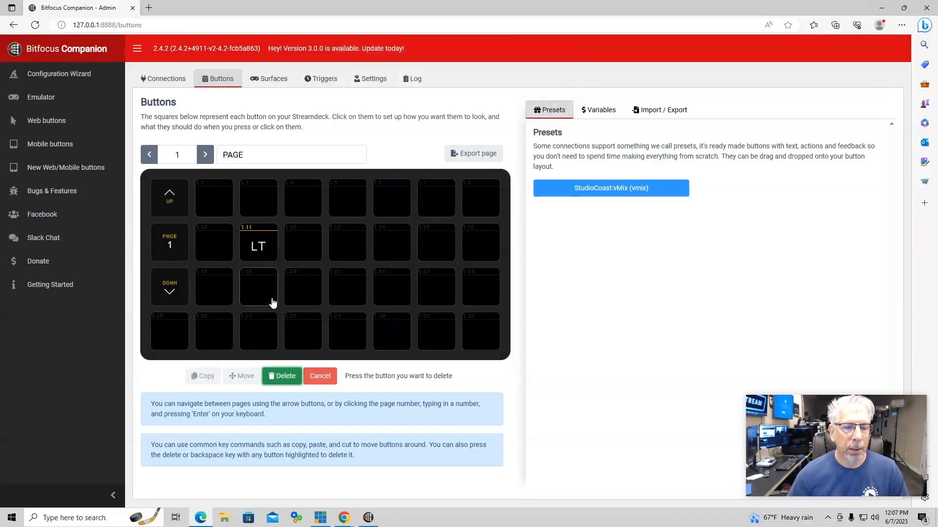
click(262, 252)
click(555, 129)
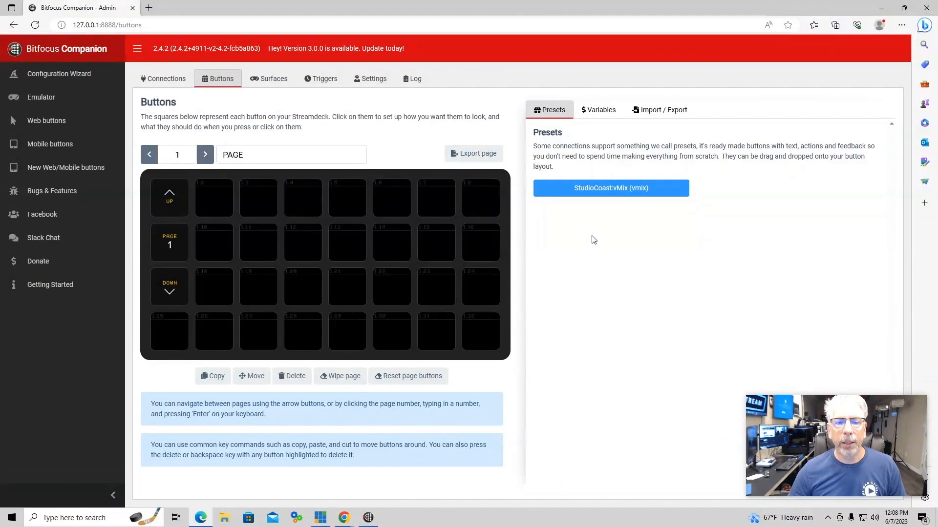
Step: From the vMix Mix 1 presets, place PRV 1 and PRV 2 on buttons 1.2 and 1.3, and PGM 1 and PGM 2 on 1.10 and 1.11
click(619, 193)
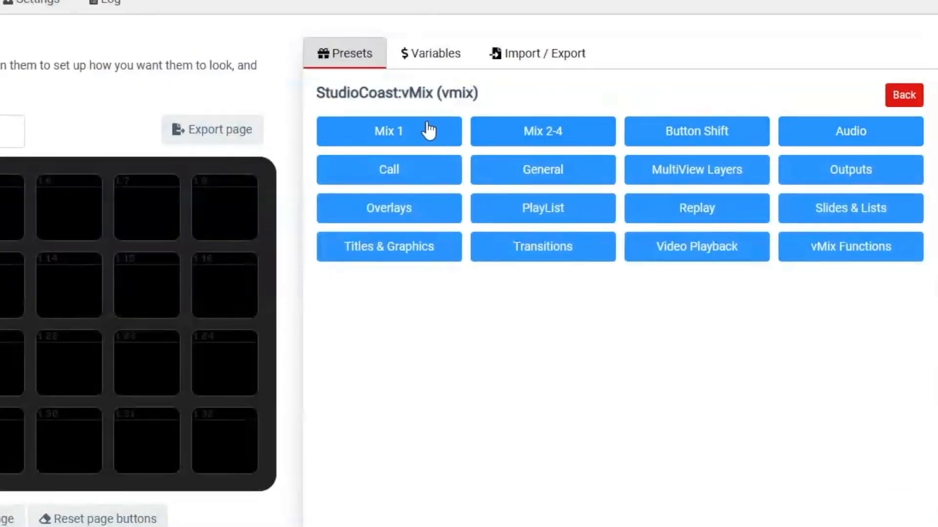
click(413, 139)
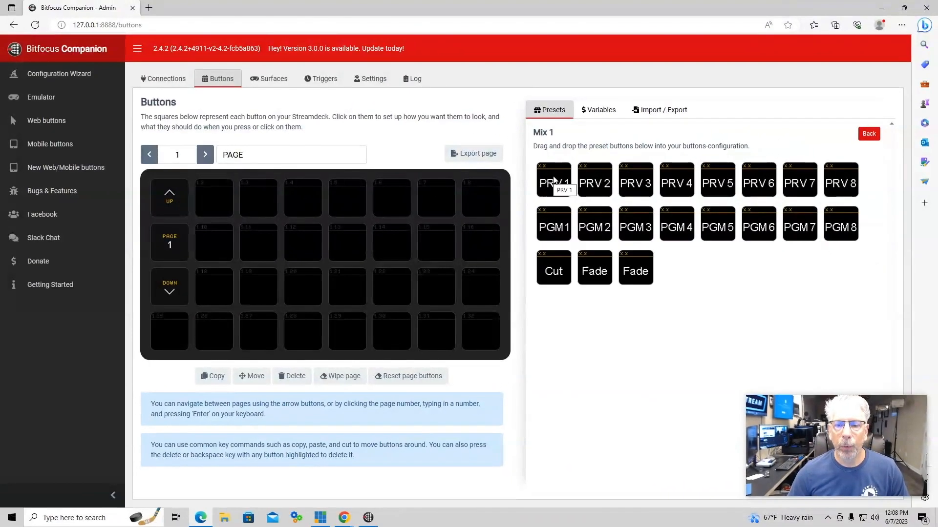
drag(455, 186, 249, 187)
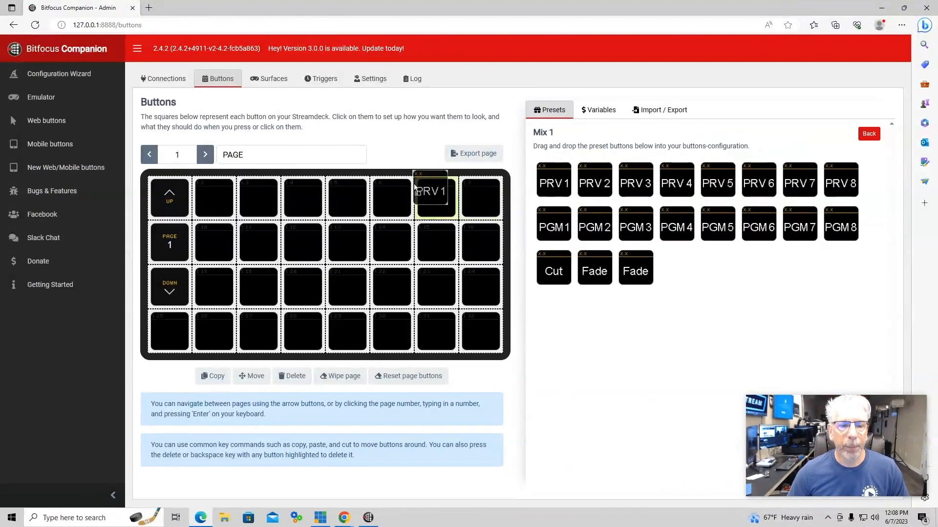
drag(415, 189, 210, 195)
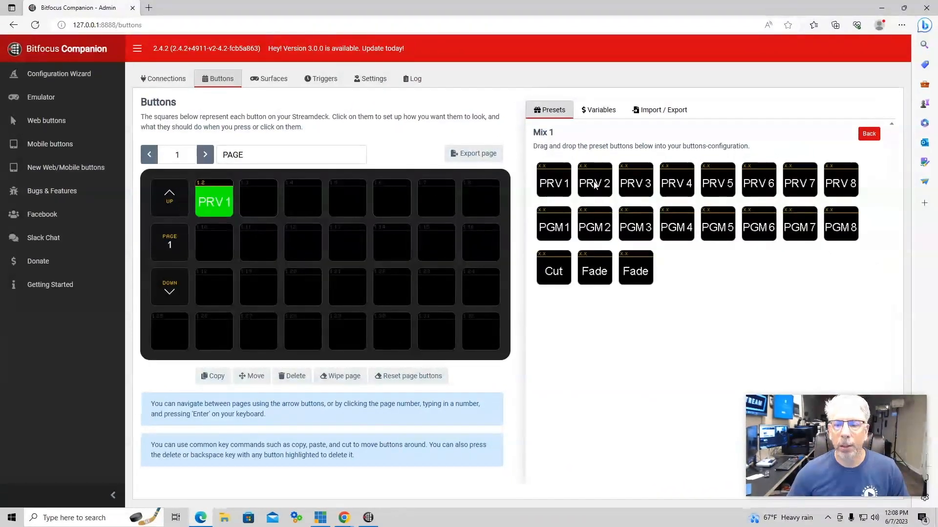
drag(594, 184, 256, 204)
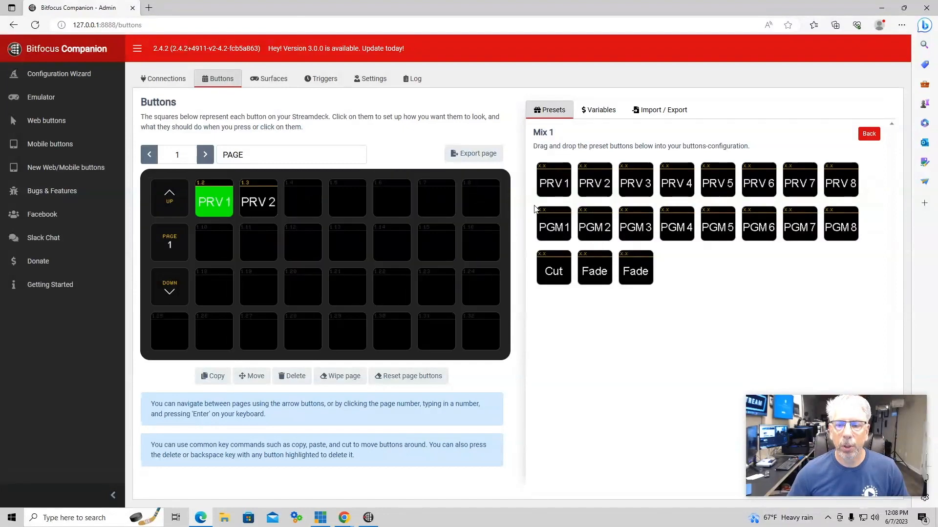
drag(561, 229, 214, 245)
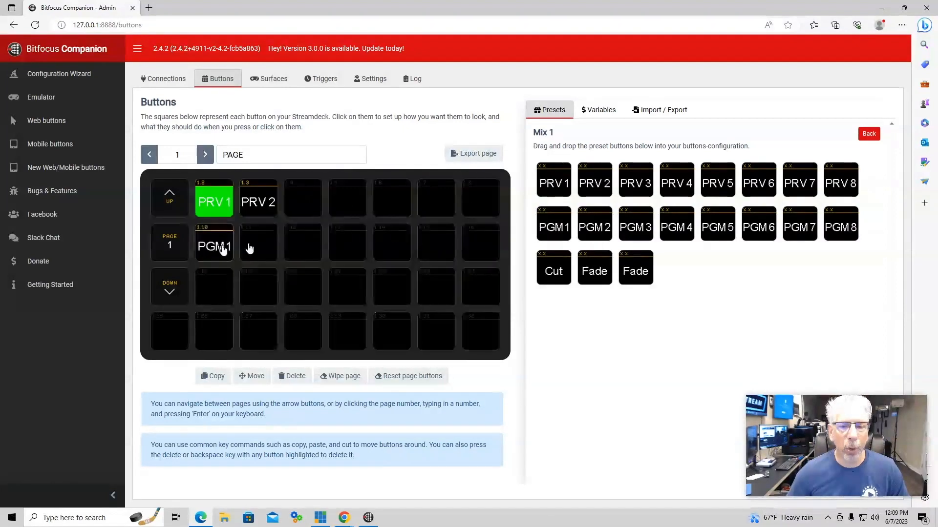
drag(590, 229, 258, 247)
Step: Check the inputs in vMix, return to Companion, and place the PRV 3 and PGM 3 presets on buttons 1.4 and 1.12
click(320, 518)
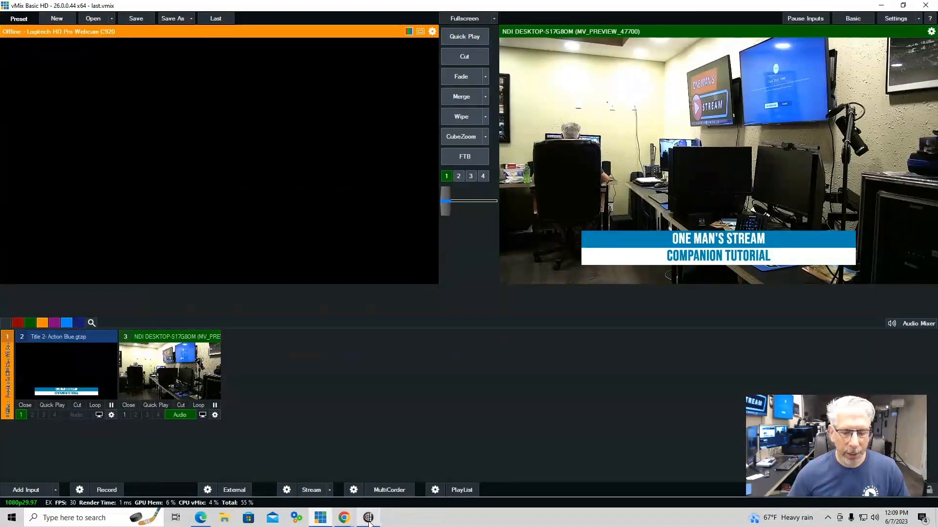
click(368, 476)
drag(635, 228, 308, 250)
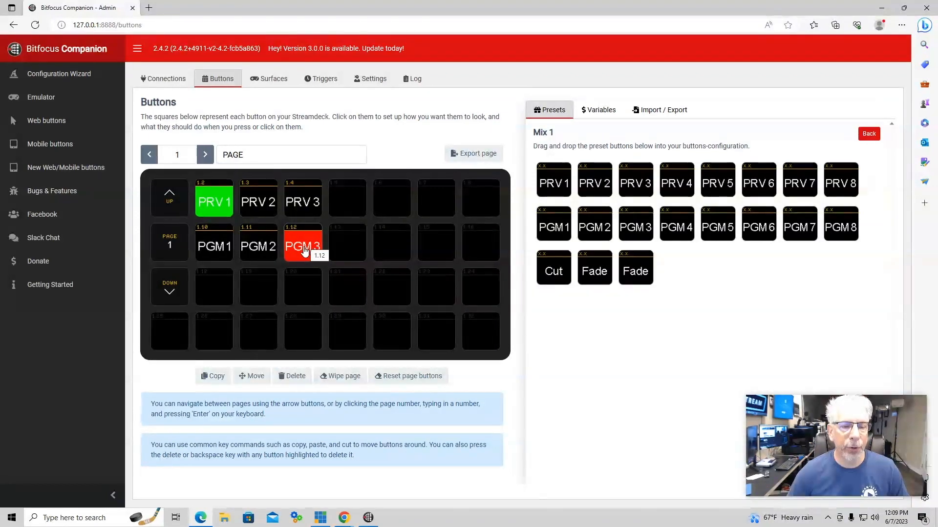
Step: Switch to vMix, send the Title 2 input to preview, and return to the Companion buttons page
click(320, 516)
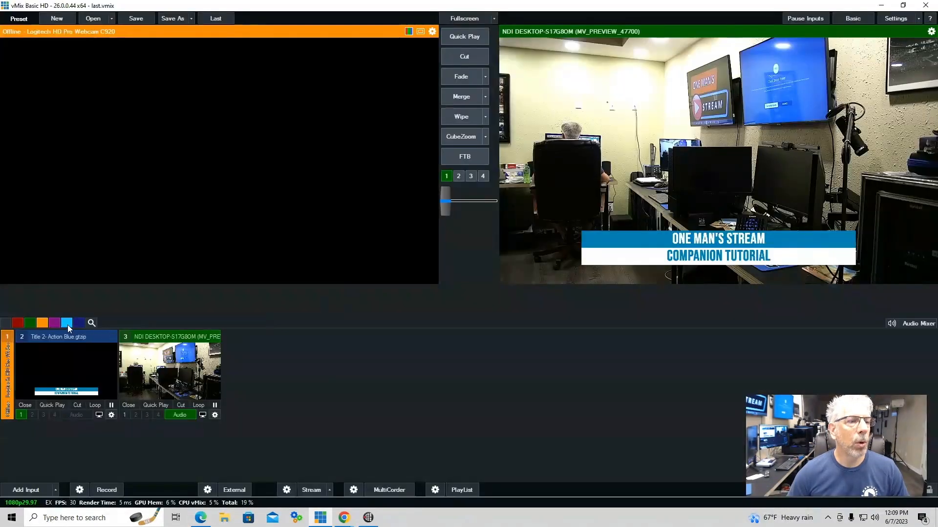
click(61, 353)
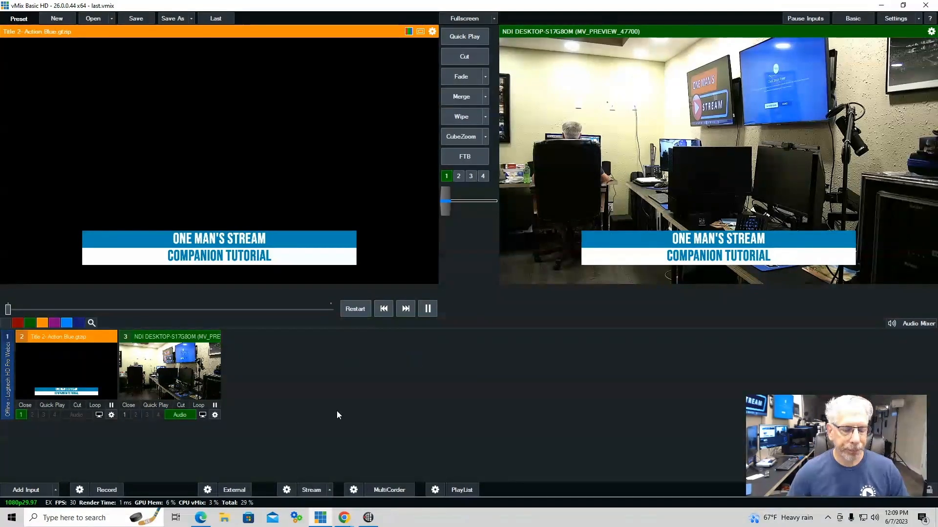
click(199, 519)
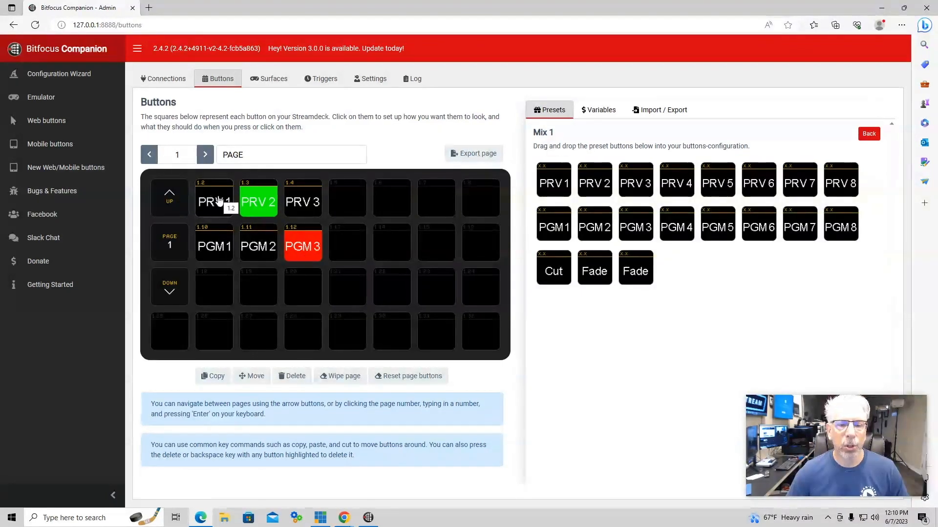
Step: Change the PRV 1 button's text to NOT USED and set its font size to 18pt
click(219, 201)
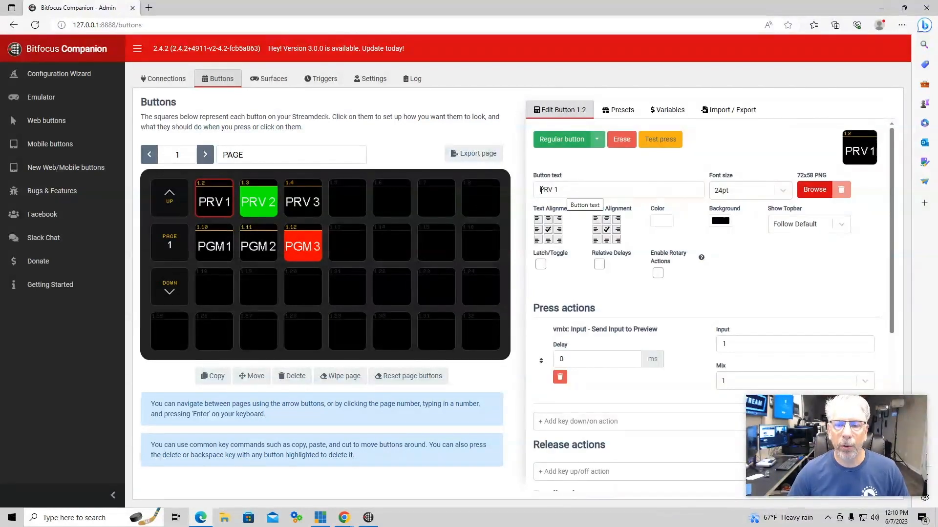
triple_click(557, 190)
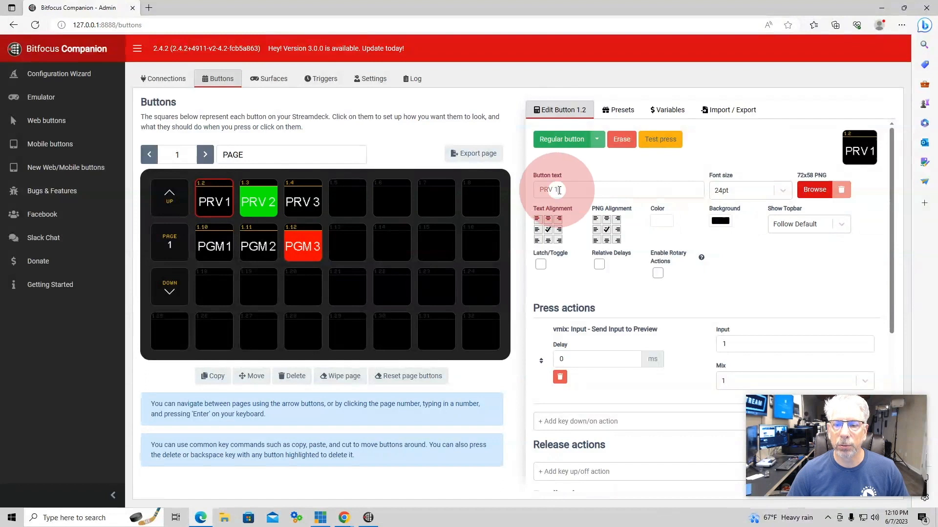
text(N)
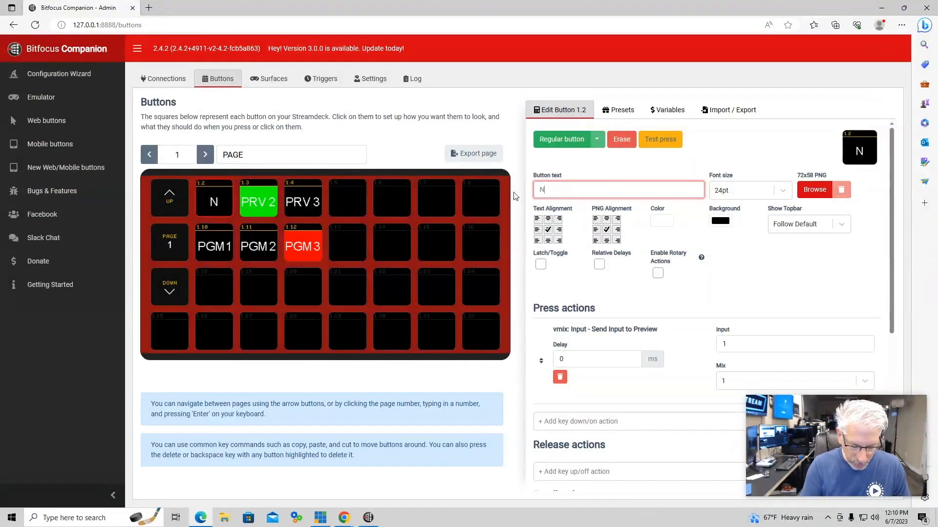
text(OT USED)
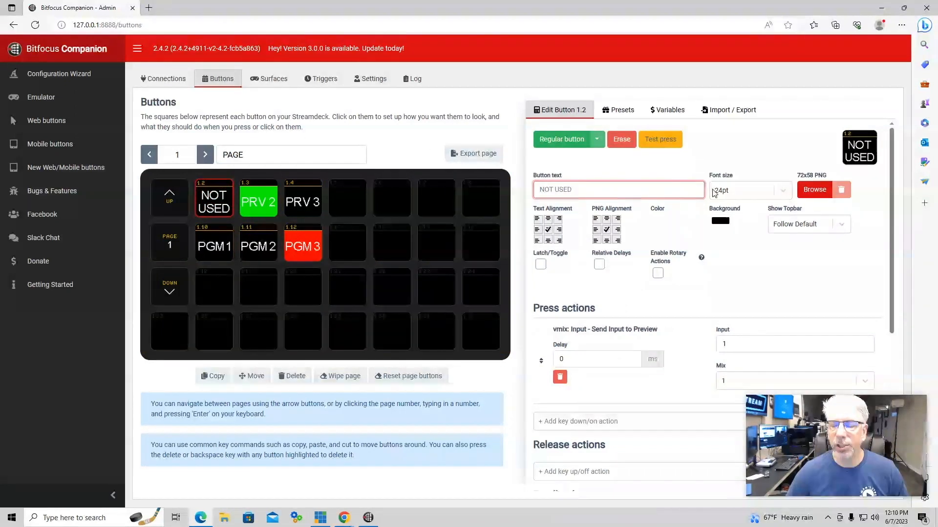
click(783, 193)
click(737, 269)
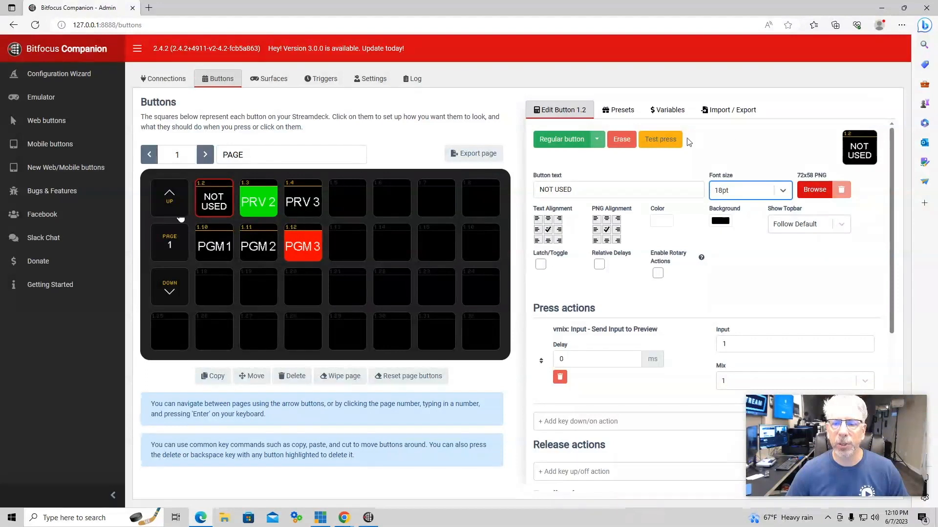
Step: Test the NOT USED button and examine its press actions and preview tally feedback settings
click(668, 142)
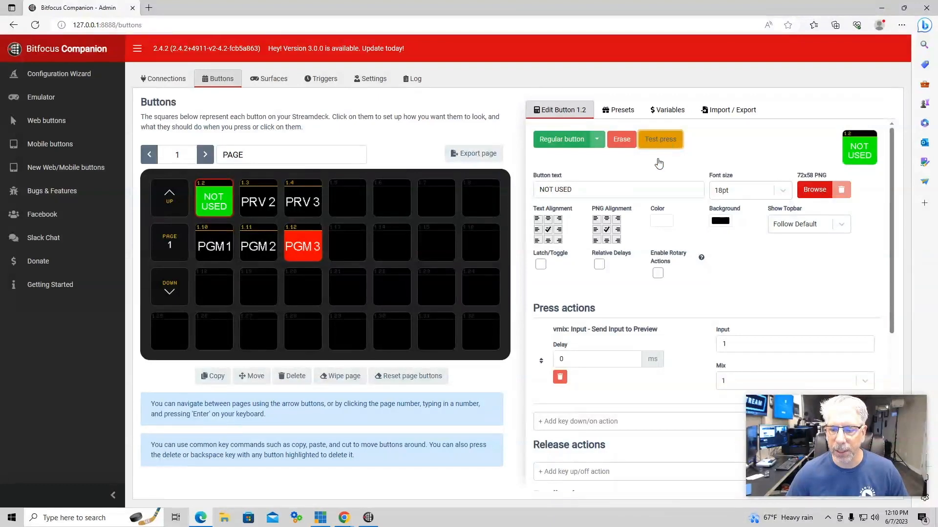
scroll(679, 268, down, 2)
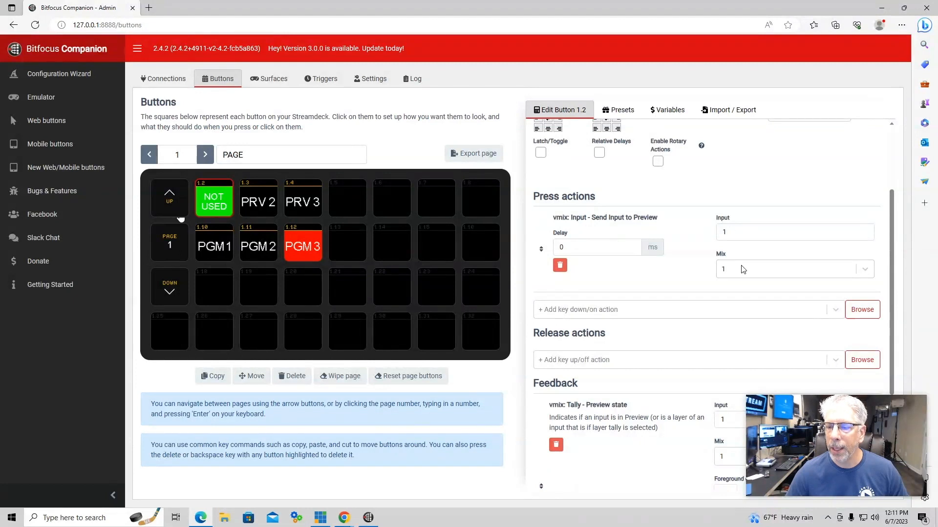
scroll(694, 295, down, 3)
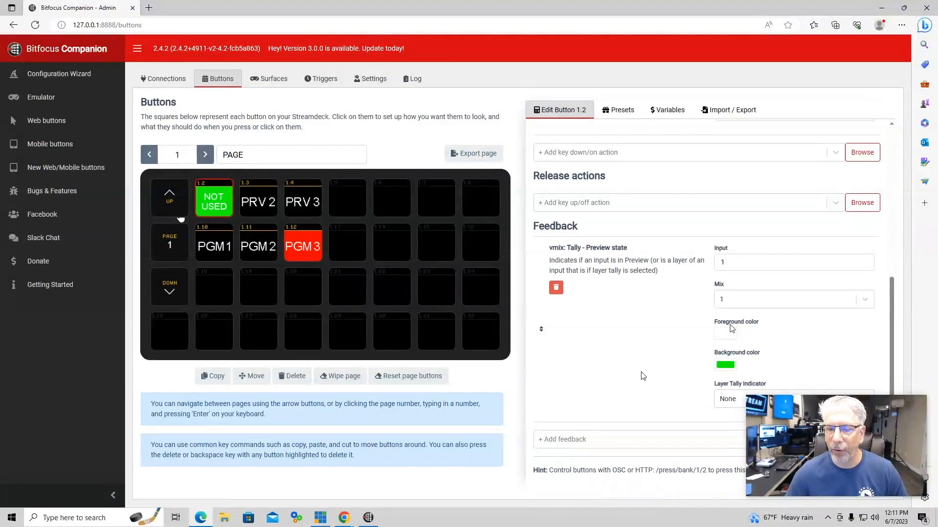
Step: Examine the press action and preview tally feedback settings of the PRV 2 button
click(262, 205)
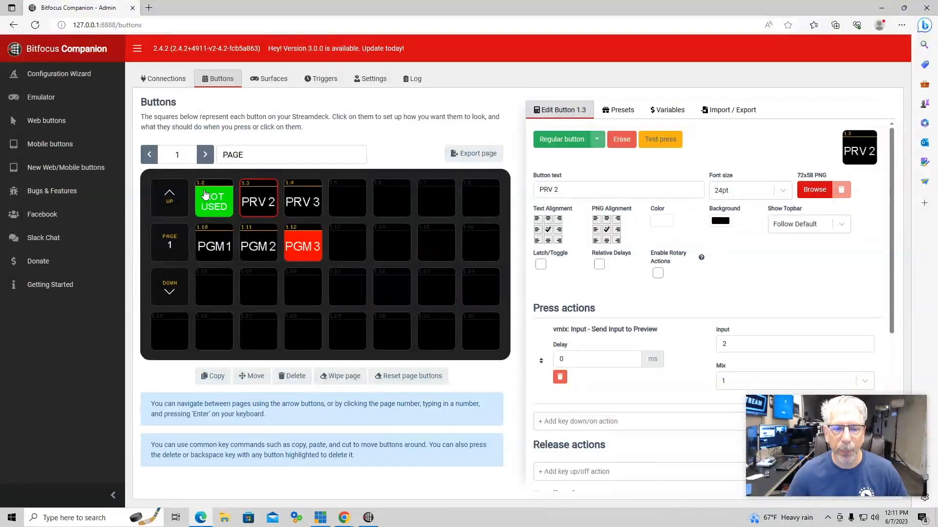
scroll(778, 268, down, 3)
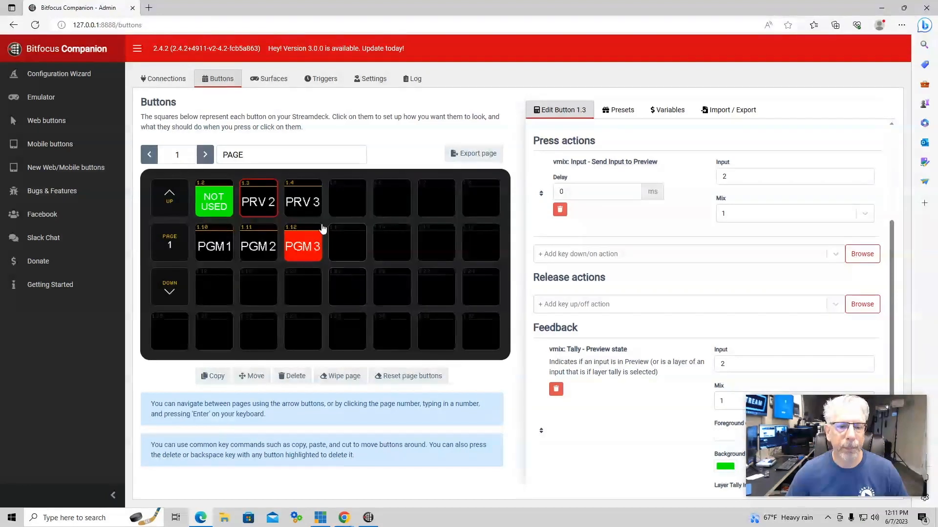
Step: Change the PRV 3 button's text to P200, then test the button and check its preview tally feedback
click(311, 205)
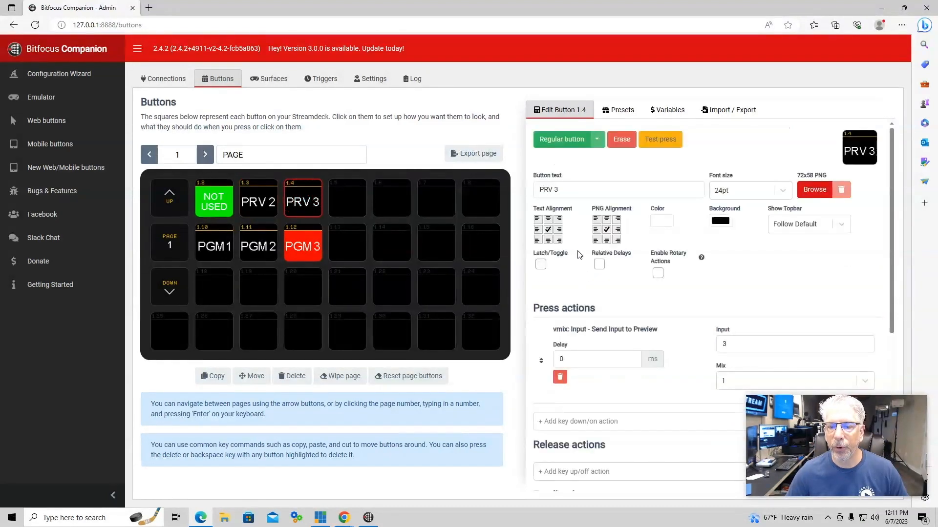
triple_click(561, 190)
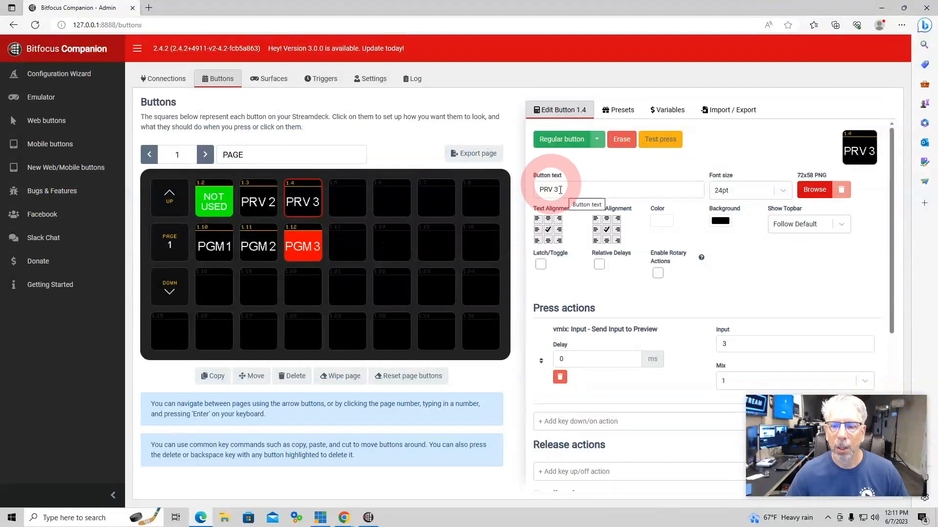
text(P200)
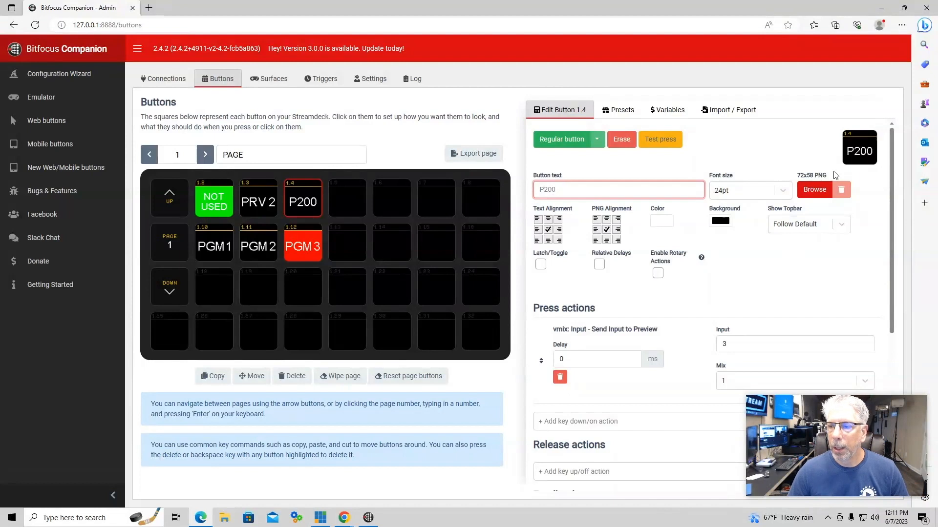
click(661, 141)
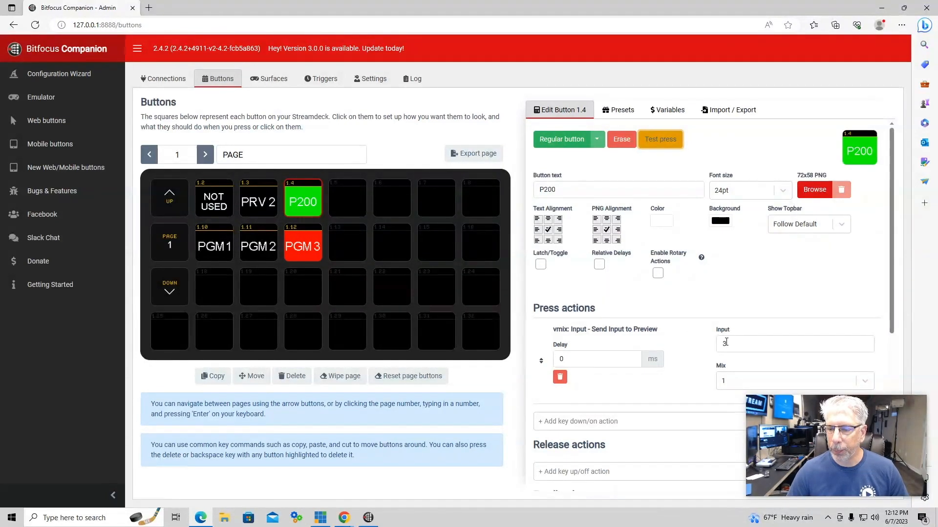
scroll(726, 342, down, 5)
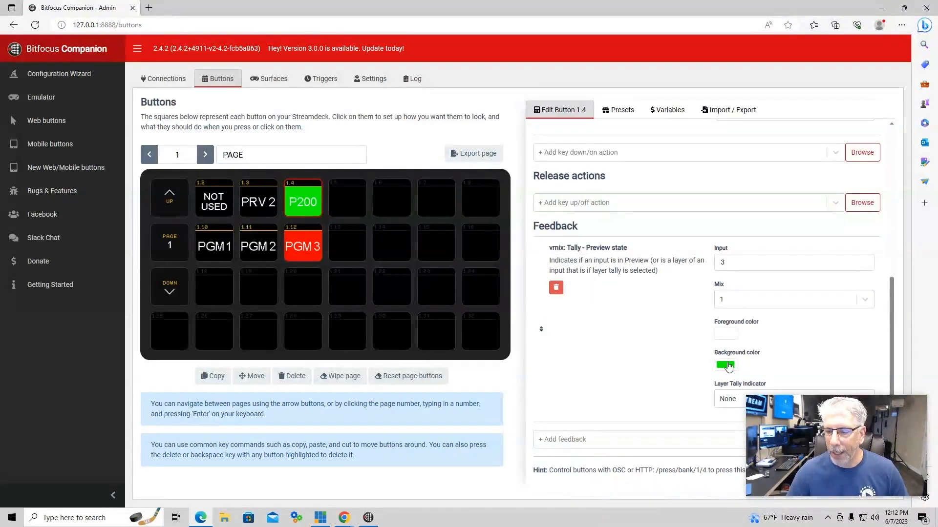
Step: Examine the PGM 2 button's press action and program tally feedback, then test the button
click(218, 251)
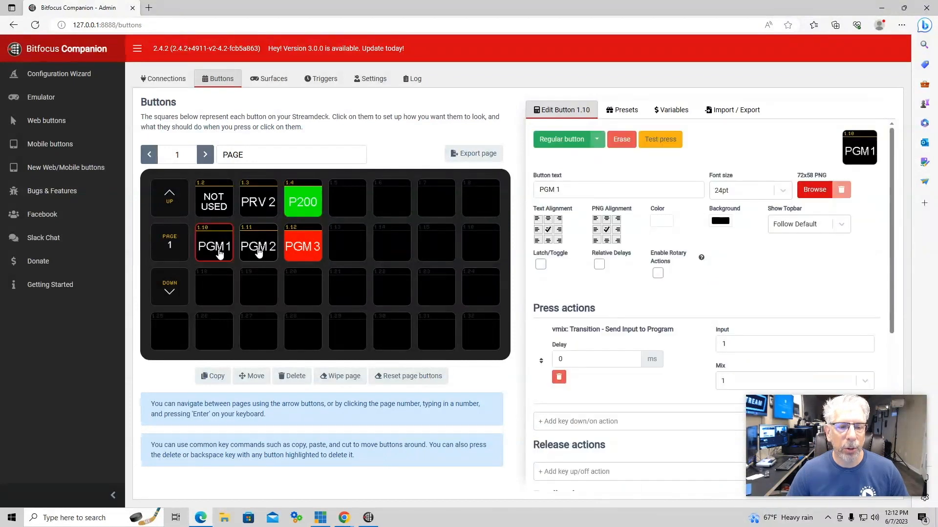
click(261, 250)
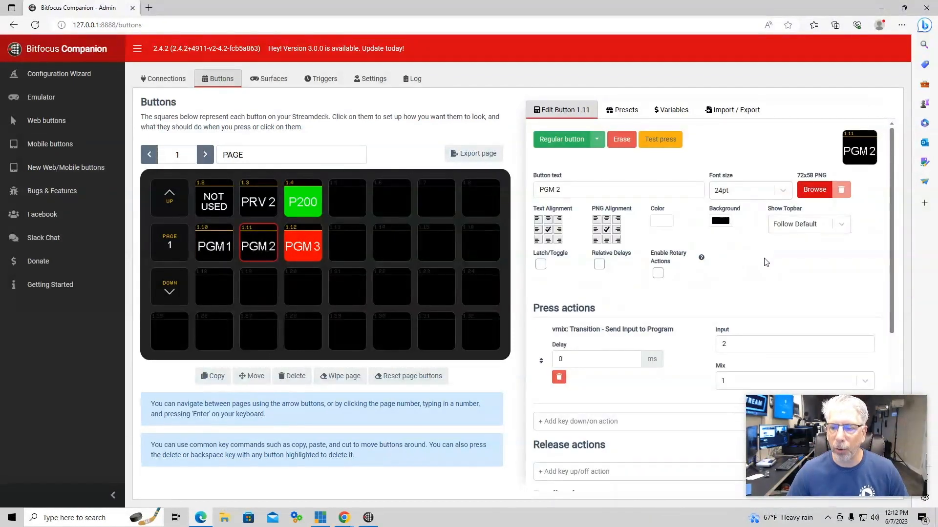
scroll(766, 262, down, 5)
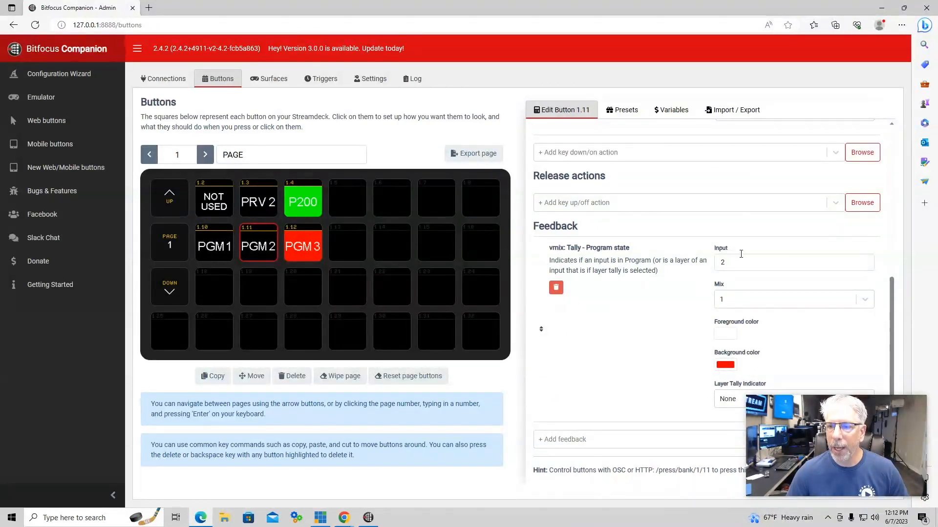
scroll(643, 300, up, 5)
click(664, 147)
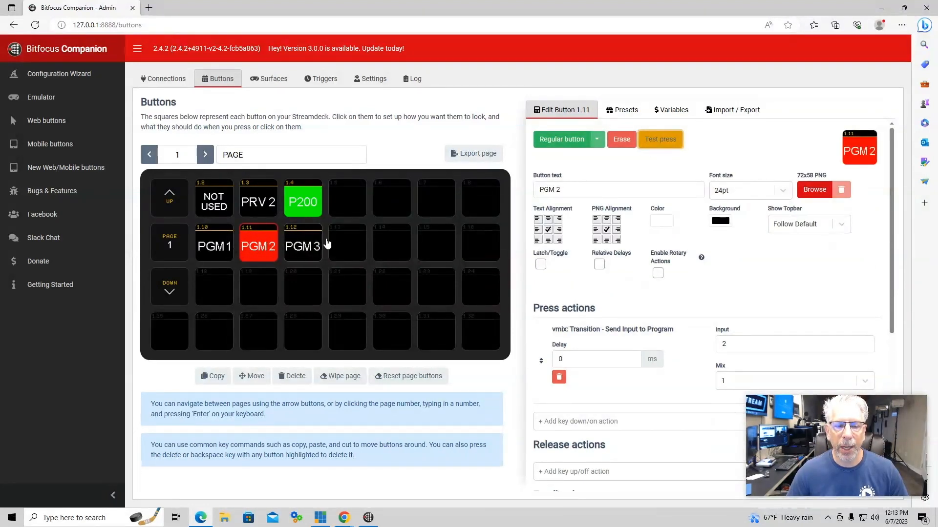
Step: Test the PGM 3 button and examine its program tally feedback settings
click(303, 247)
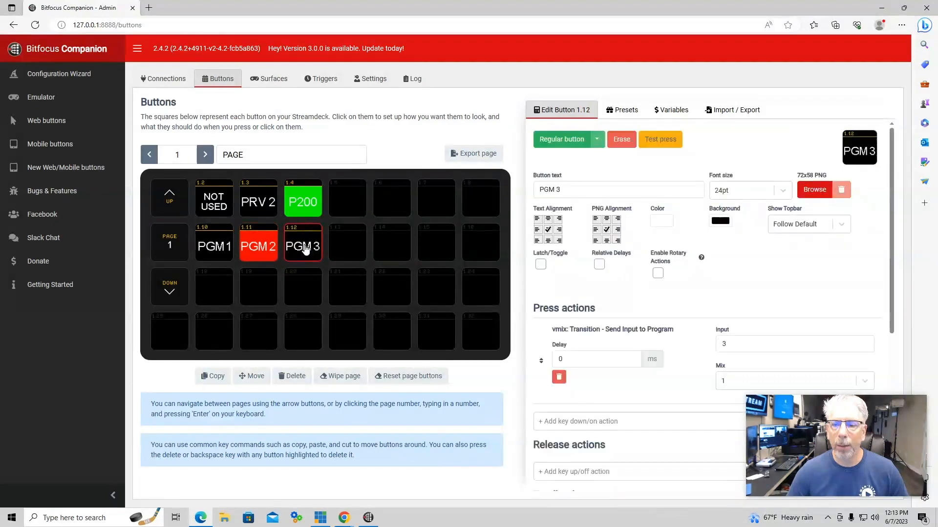
click(668, 142)
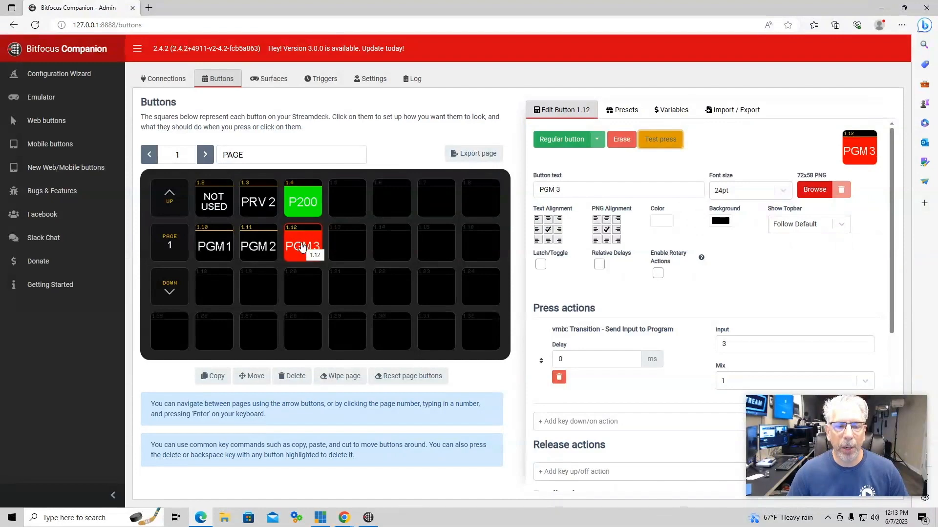
scroll(676, 325, down, 5)
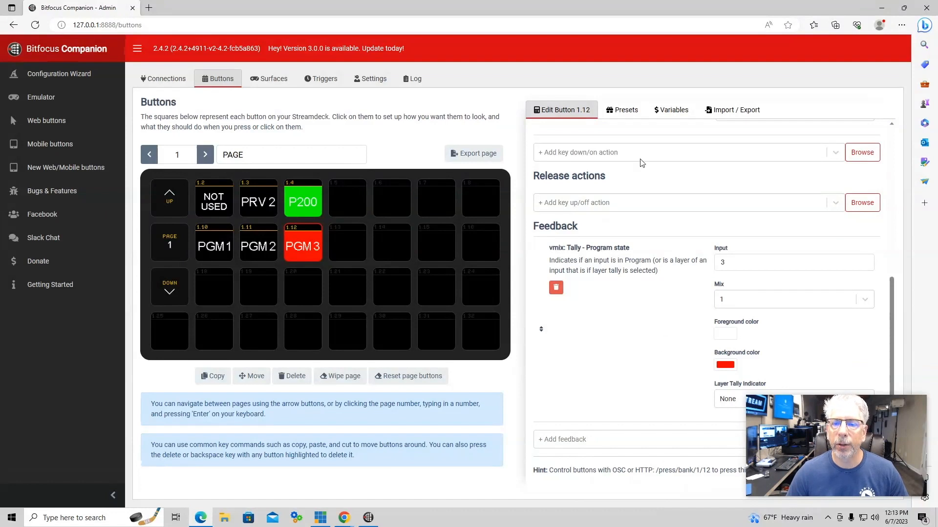
Step: Open the StudioCoast:vMix preset categories
click(623, 111)
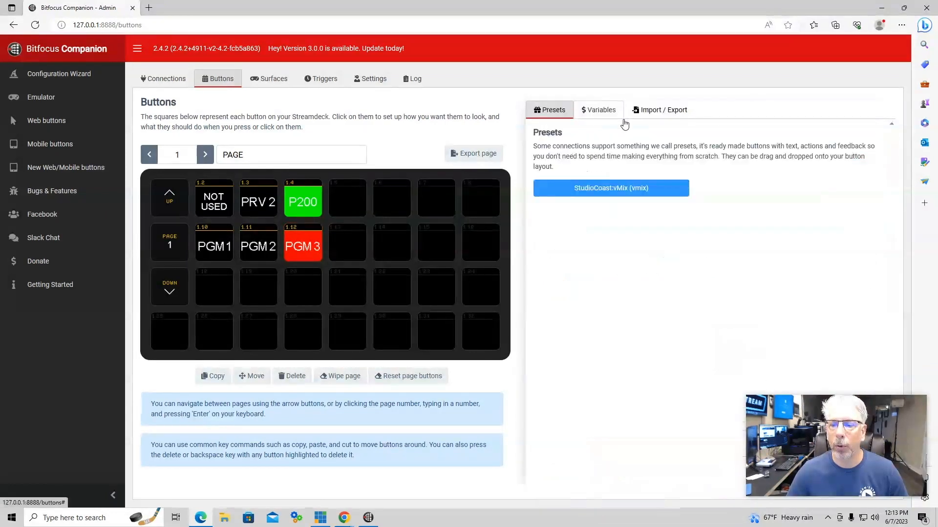
click(630, 189)
drag(601, 155, 215, 201)
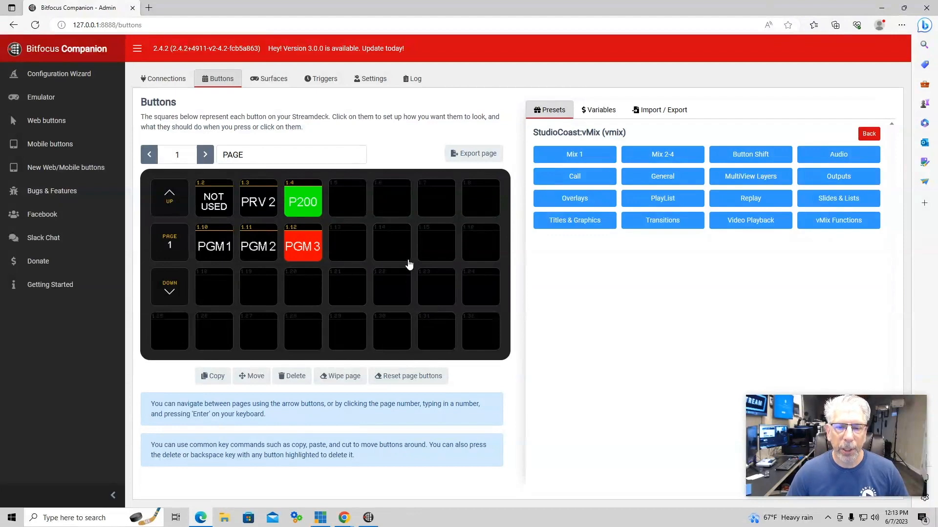
Step: Switch to vMix to check the title in preview and program, then return to Companion and view the Overlays presets
click(320, 518)
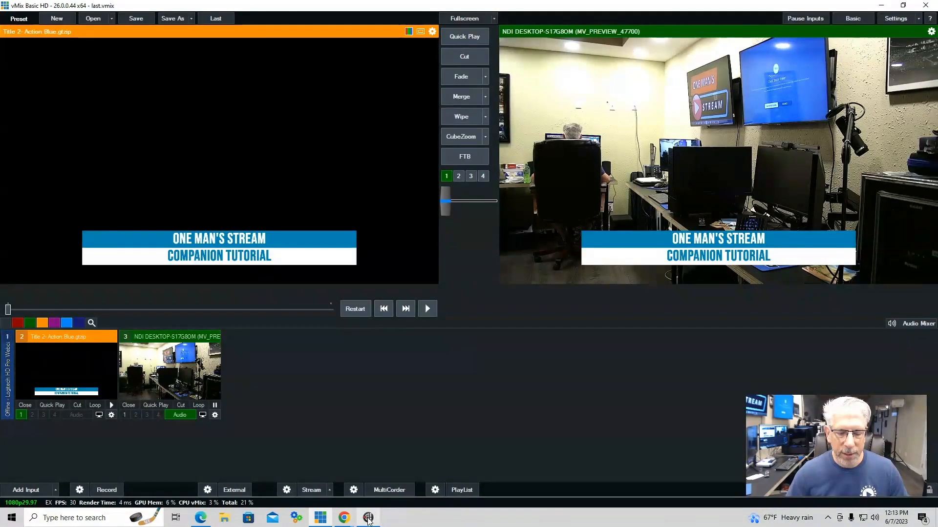
mouse_move(368, 521)
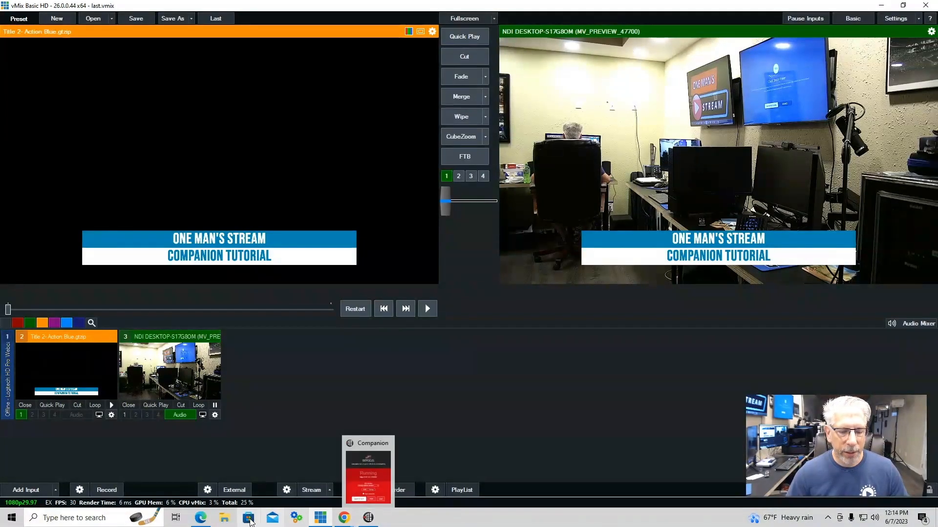
click(202, 517)
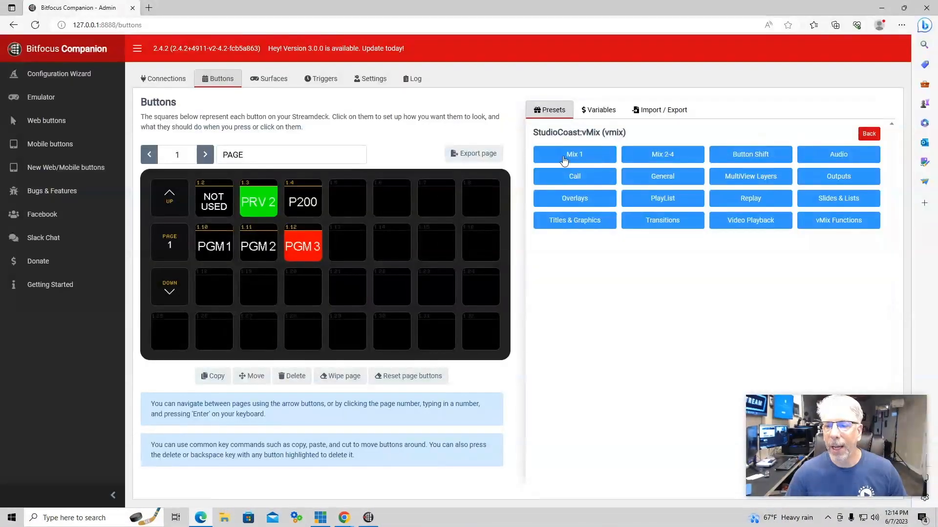
click(578, 201)
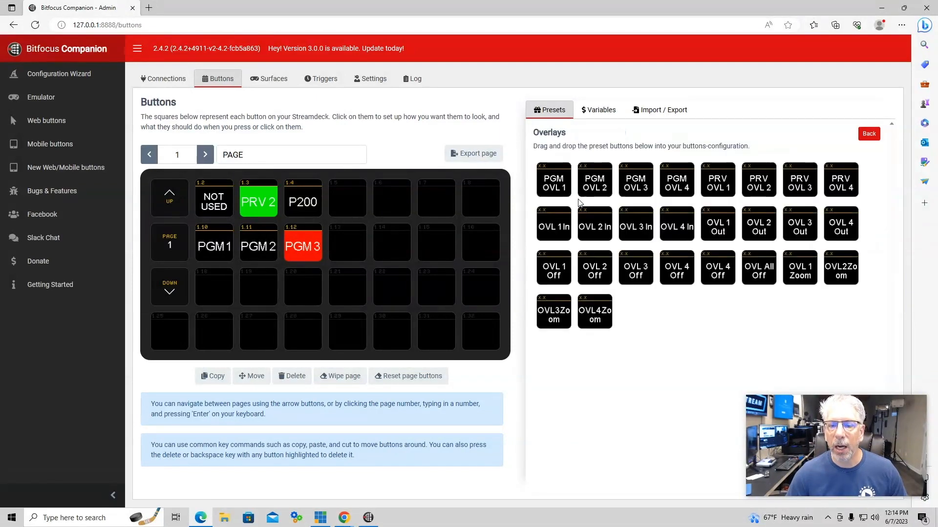
Step: Delete the PGM 2 button from slot 1.11, clearing its style and actions
click(306, 249)
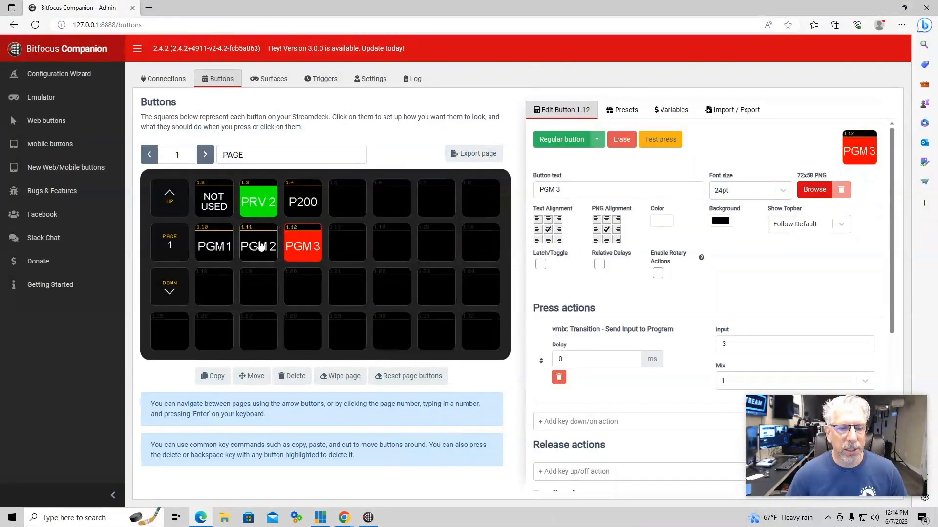
click(261, 246)
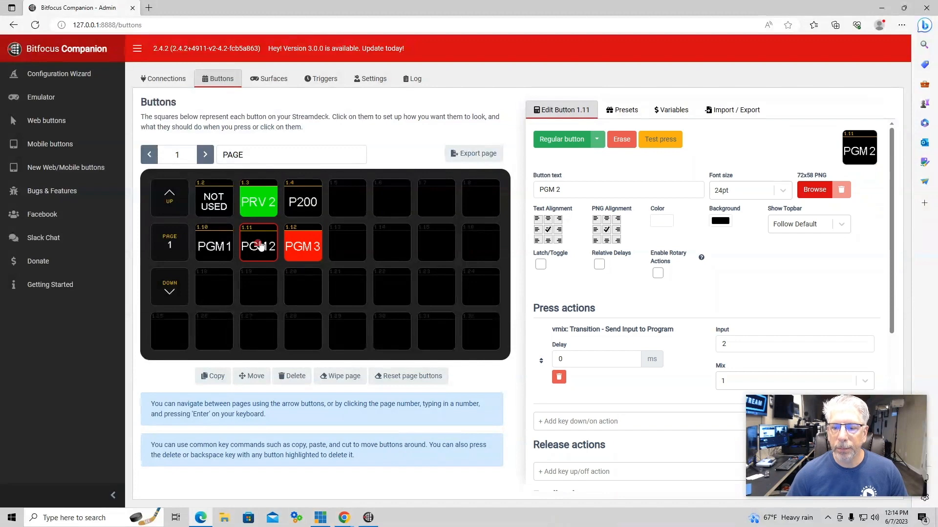
click(292, 381)
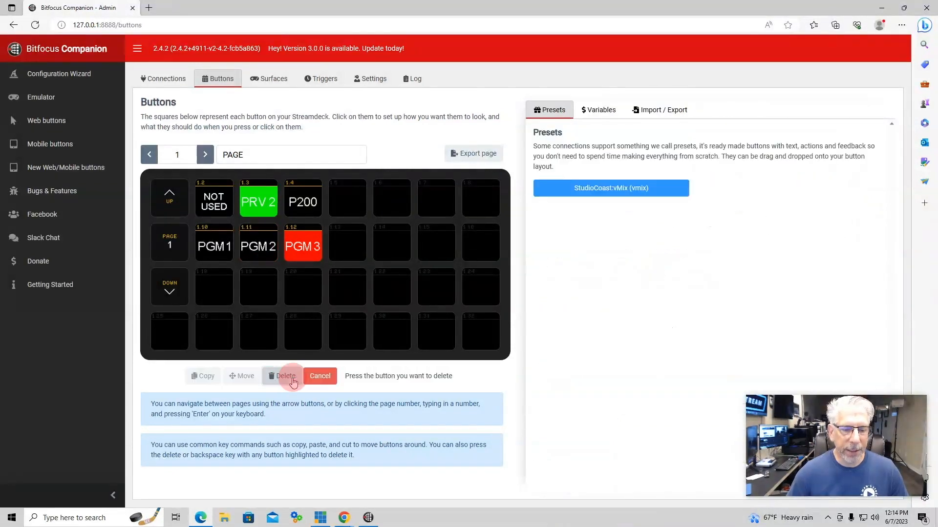
click(264, 249)
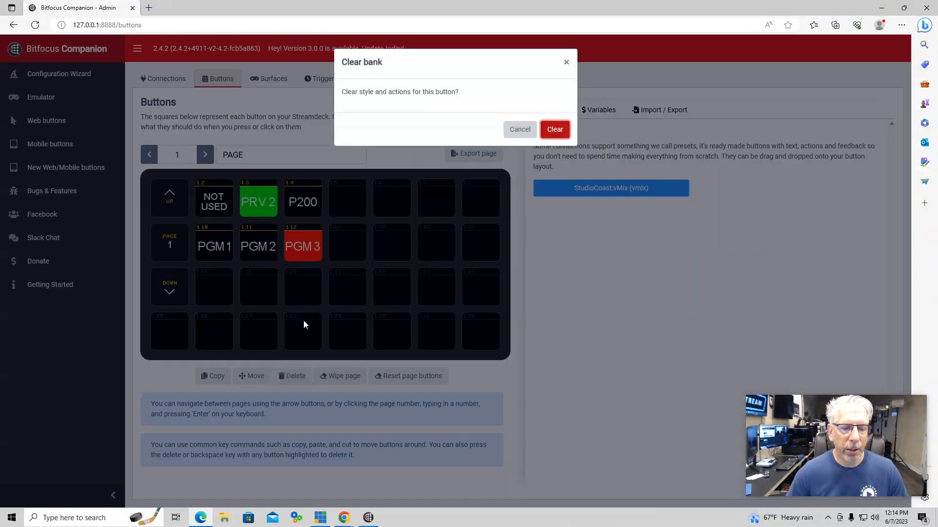
click(557, 129)
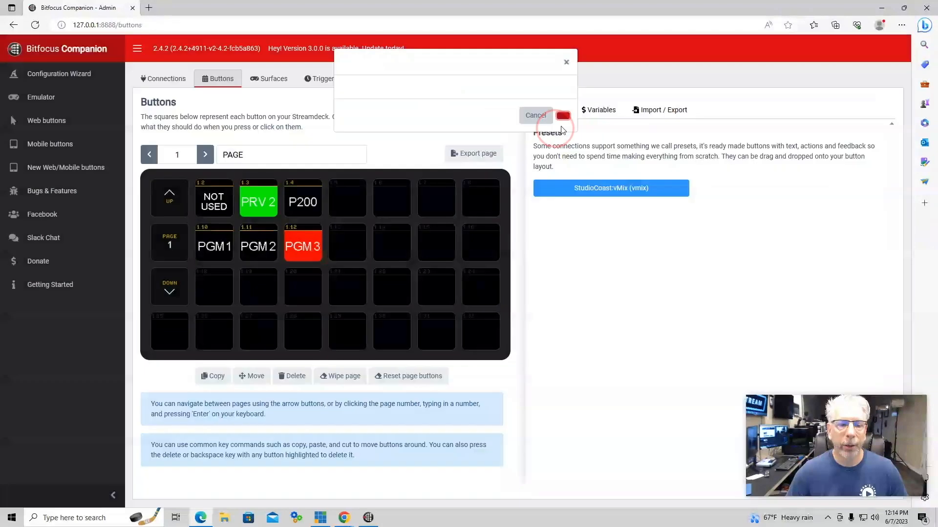
Step: Place the OVL 1 In preset from the vMix Overlays presets on button 1.11
click(612, 190)
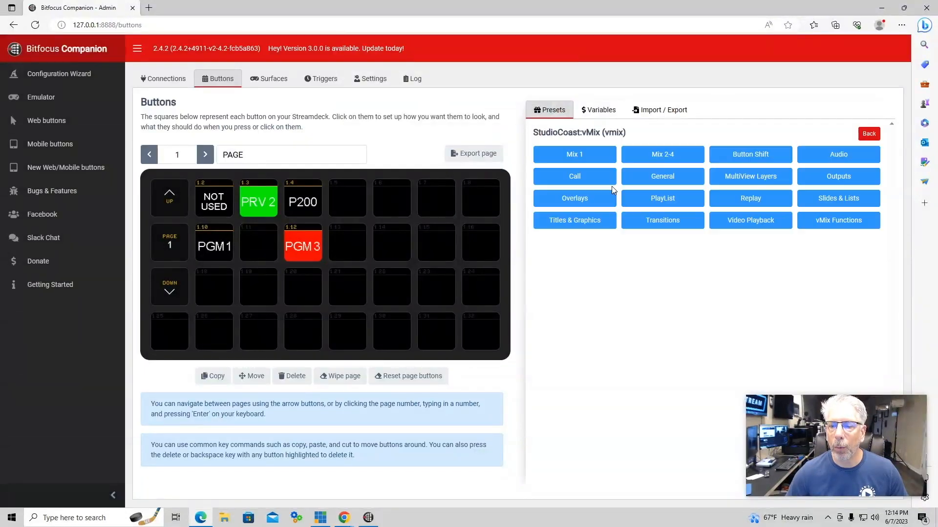
click(585, 200)
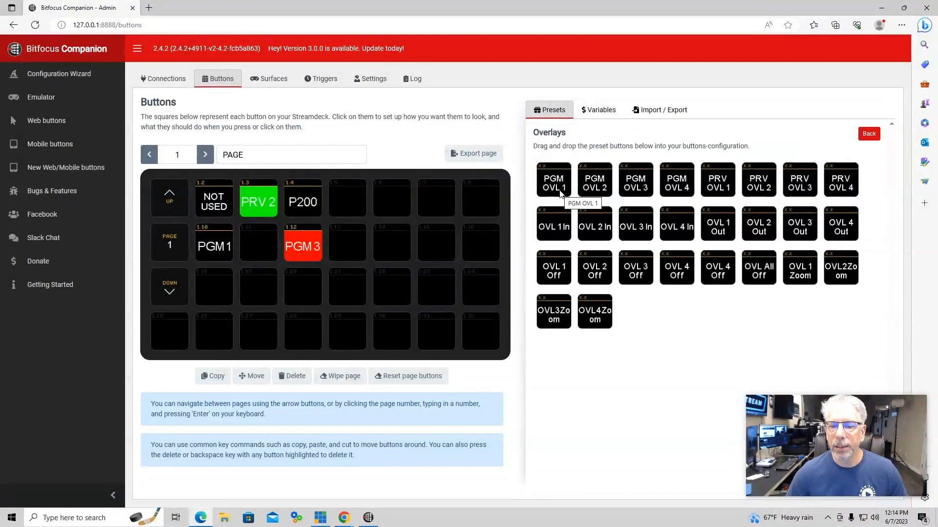
drag(603, 229, 267, 246)
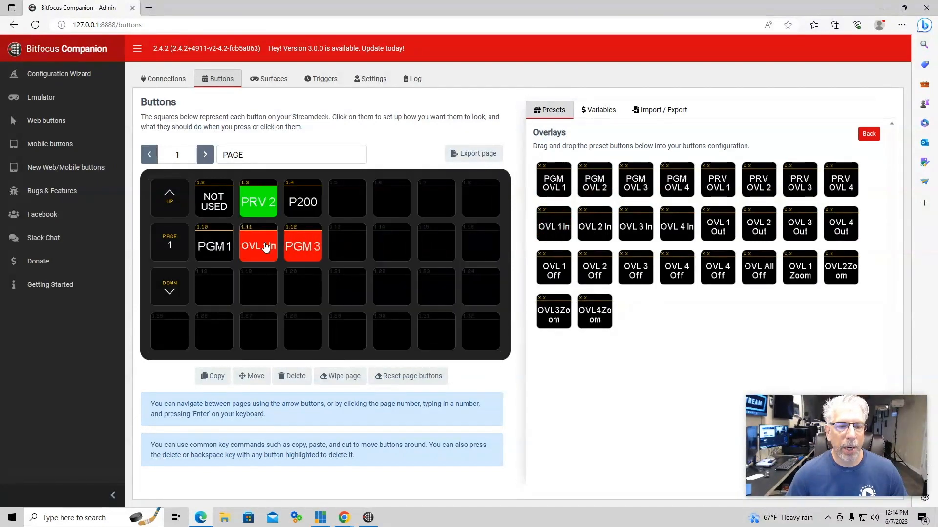
Step: Change the OVL 1 In button's text to Title and set its font size to 24pt
click(258, 247)
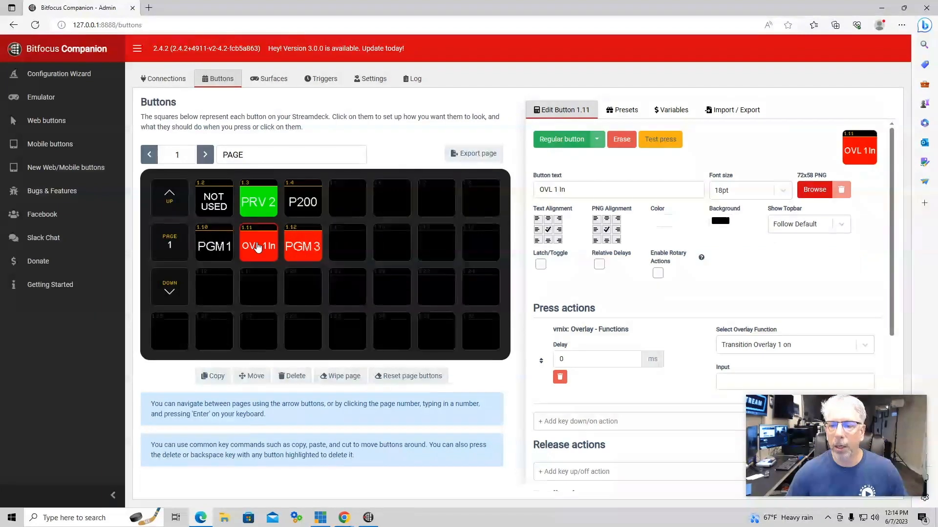
scroll(640, 263, down, 2)
scroll(701, 272, up, 2)
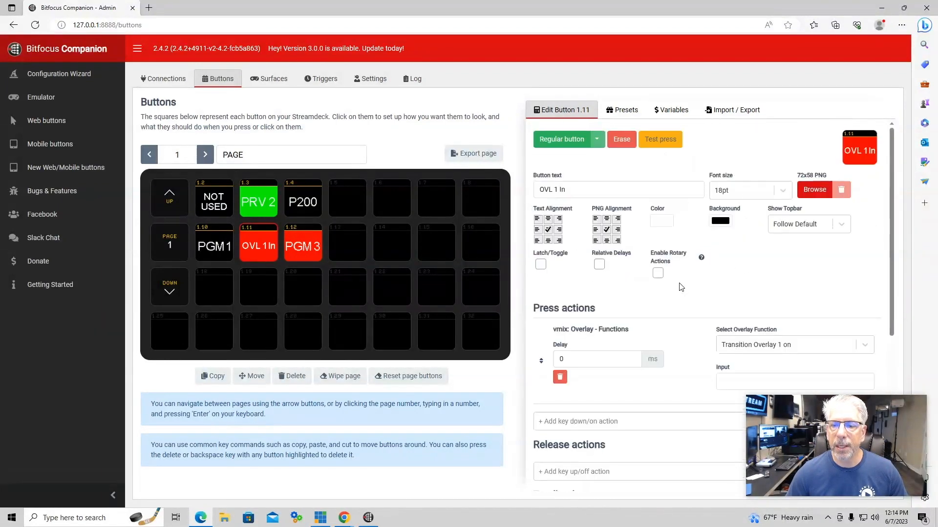
drag(566, 189, 509, 194)
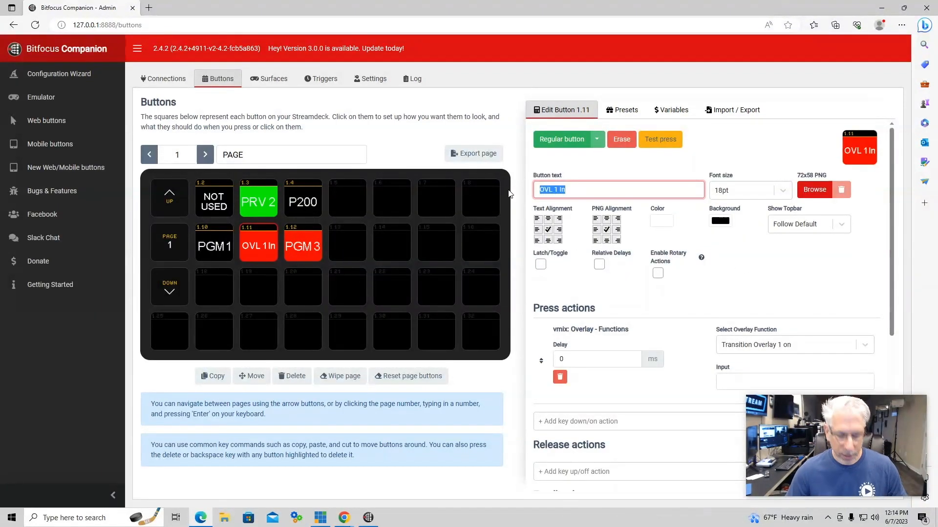
text(Ti)
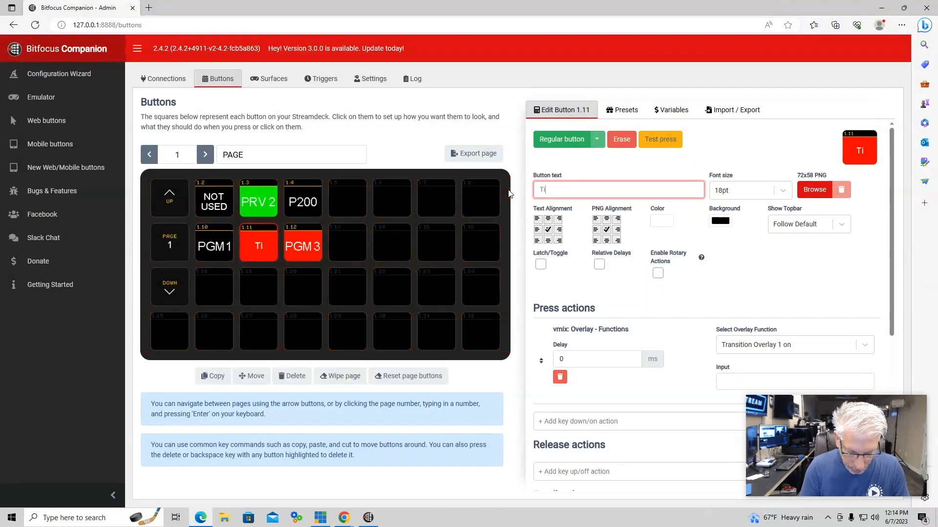
text(tle)
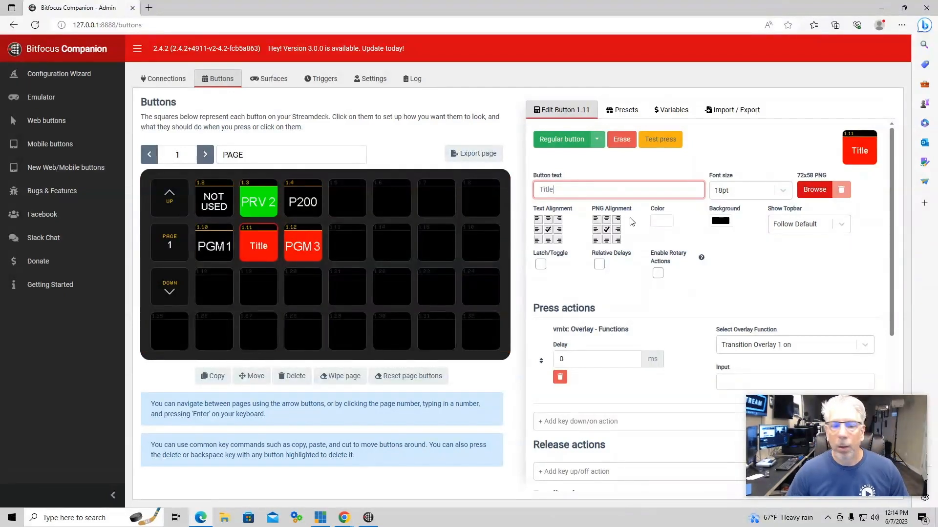
click(784, 192)
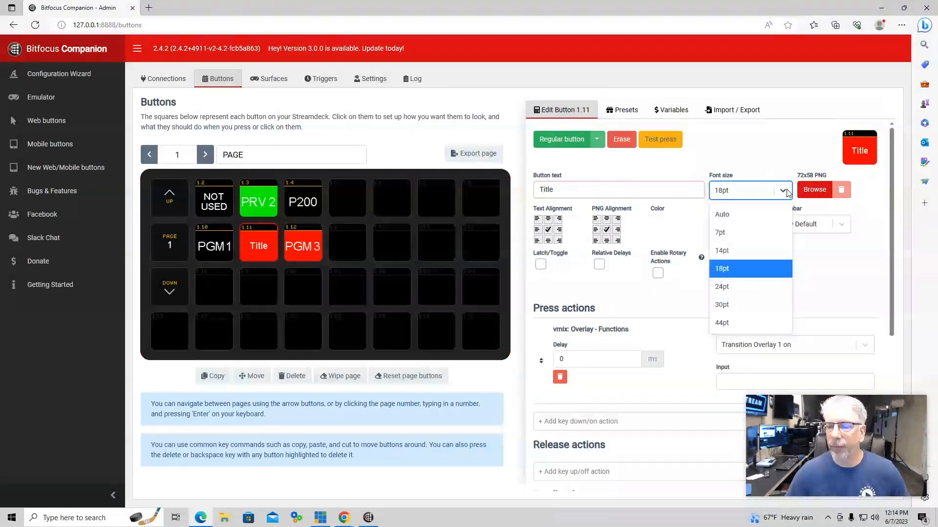
click(744, 288)
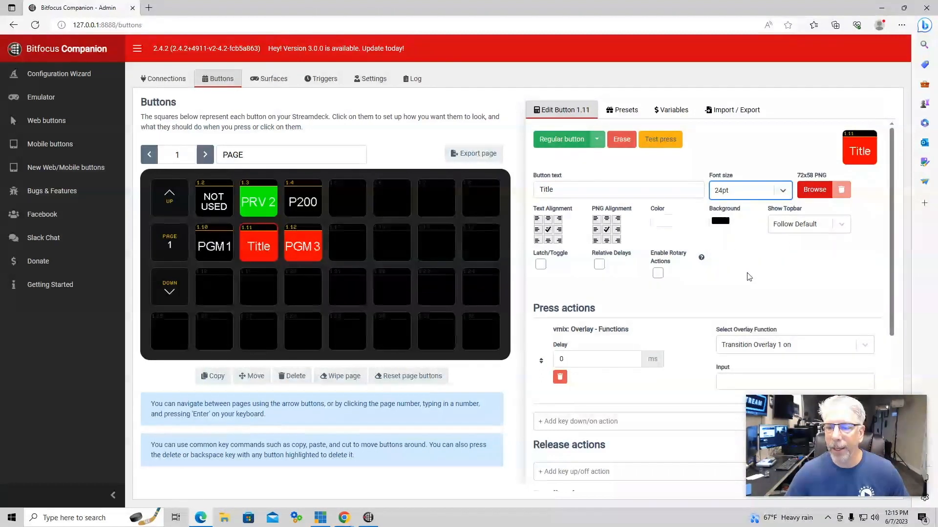
Step: Set the Title button's press action to Toggle Overlay 1 on program with input 2
scroll(779, 233, down, 2)
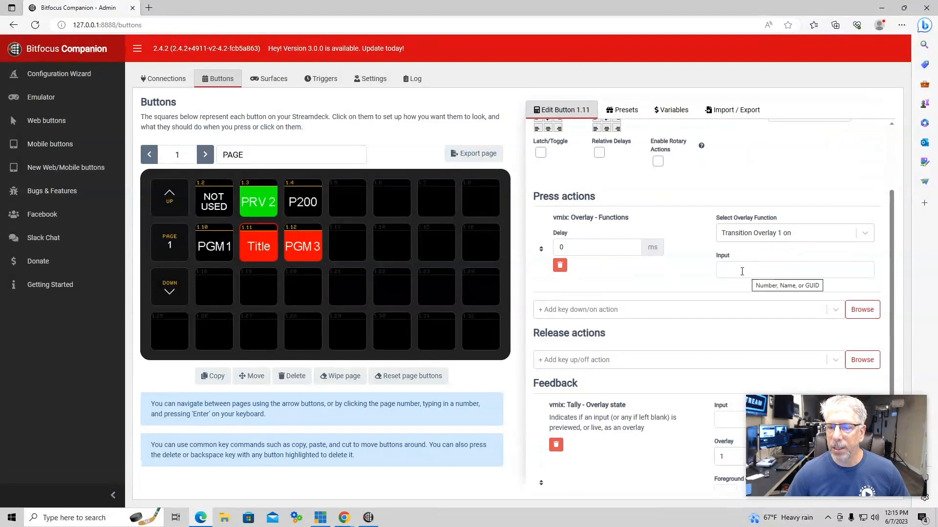
click(744, 272)
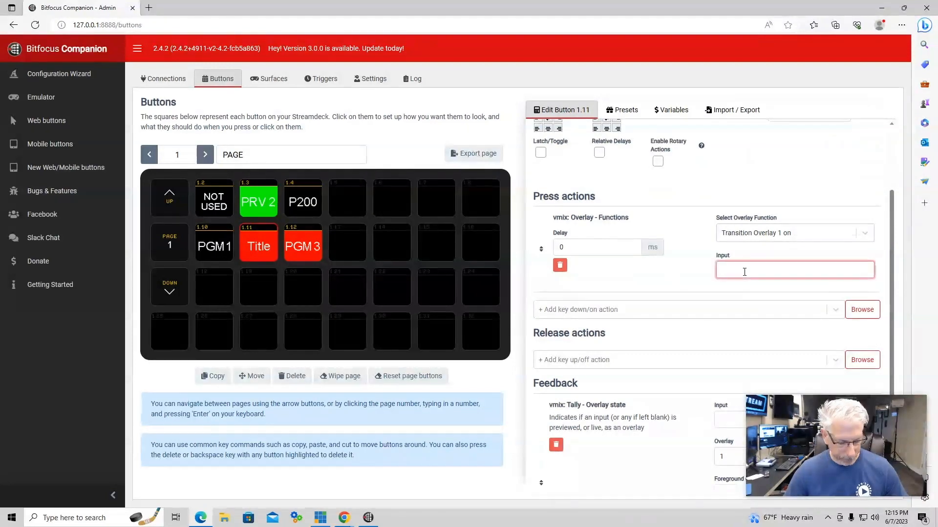
text(2)
click(868, 237)
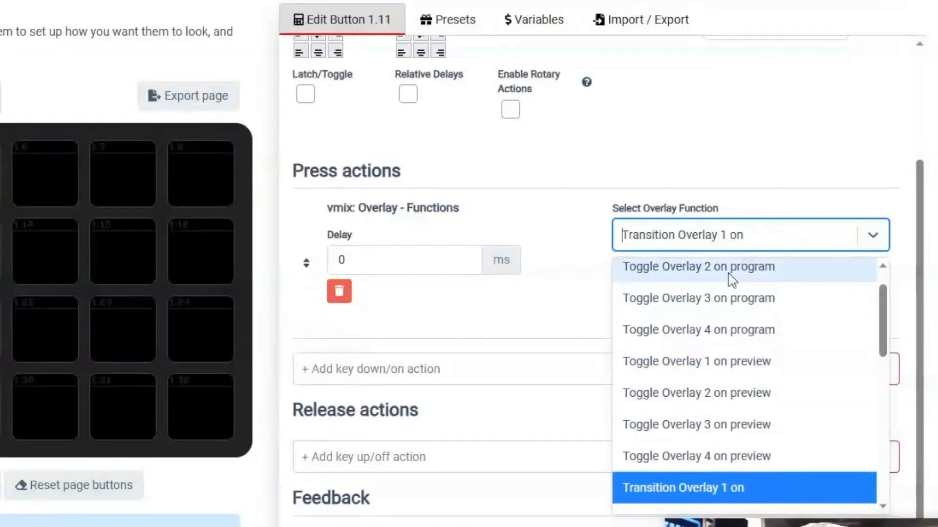
scroll(709, 278, up, 1)
click(654, 274)
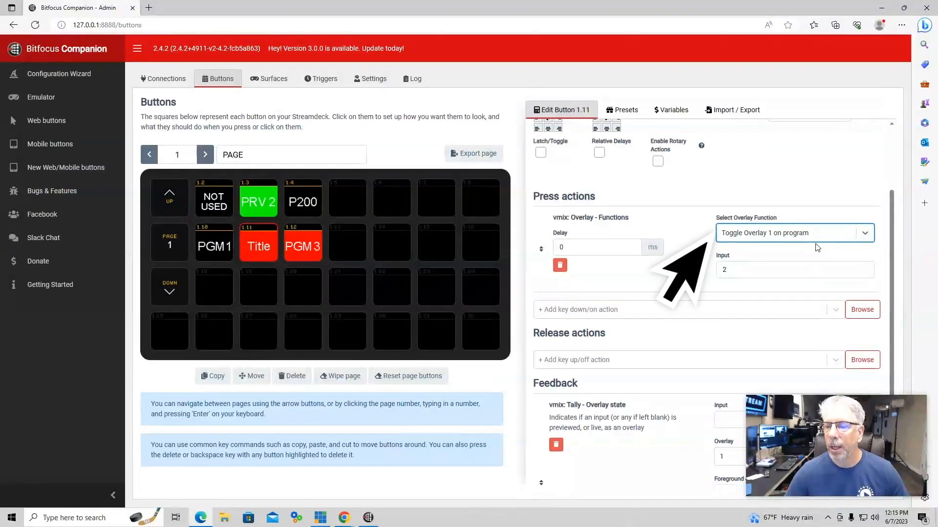
Step: Set the input of the Title button's Tally - Overlay state feedback to 2
scroll(673, 315, down, 3)
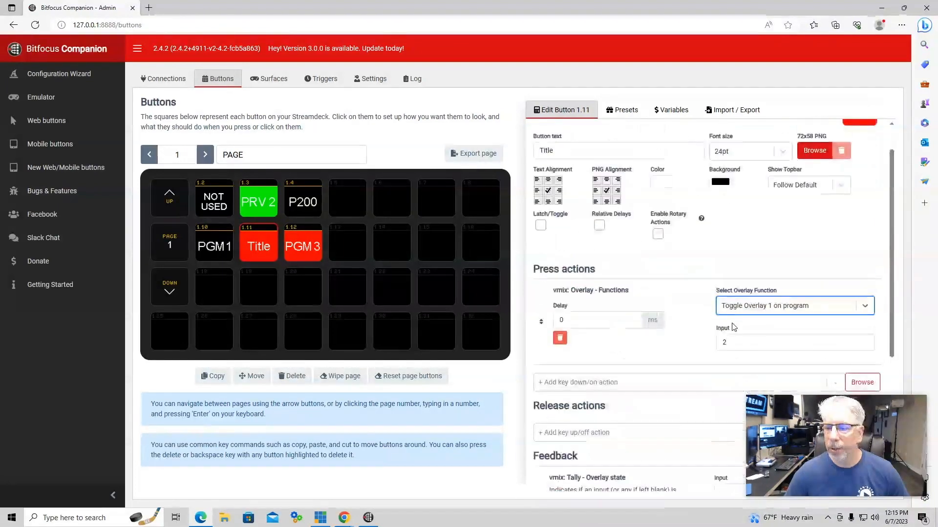
scroll(726, 285, down, 5)
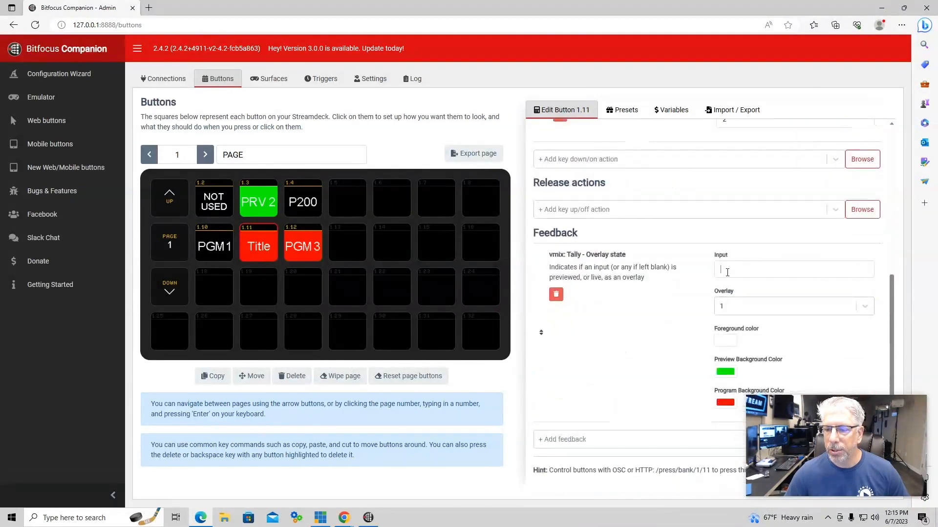
click(726, 272)
text(2)
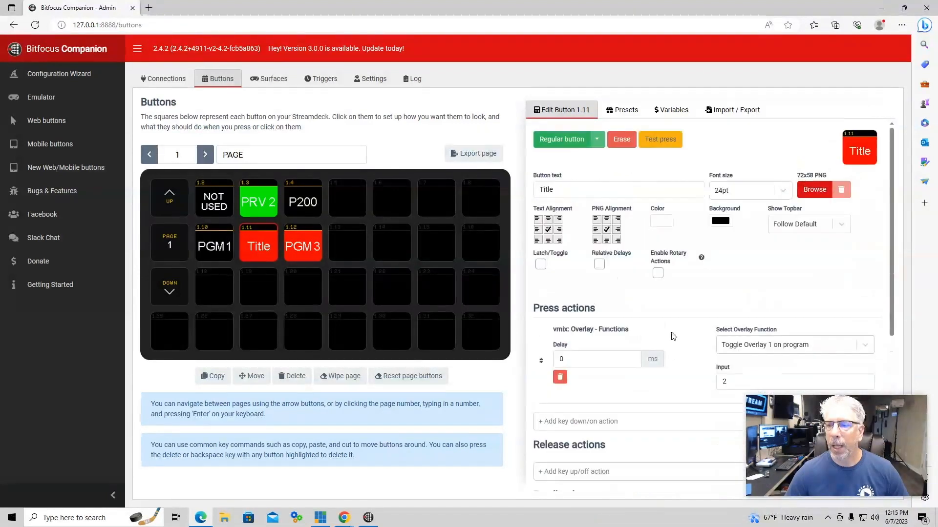
Step: Test the Title button several times to toggle the title overlay on and off
click(664, 146)
click(664, 141)
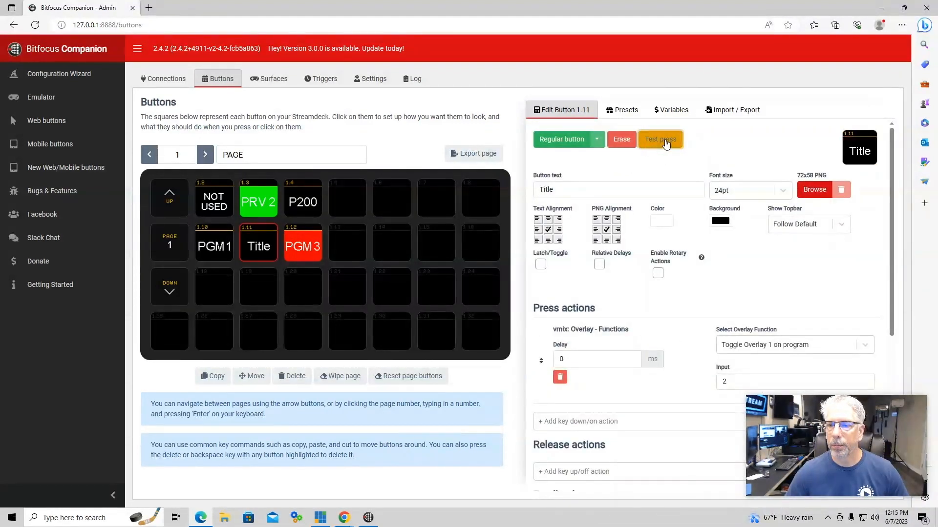
click(665, 143)
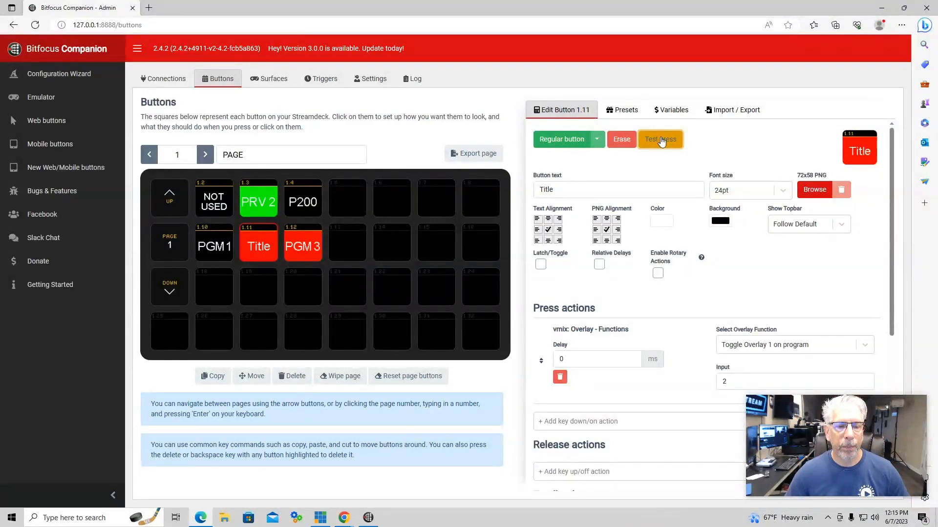
click(662, 141)
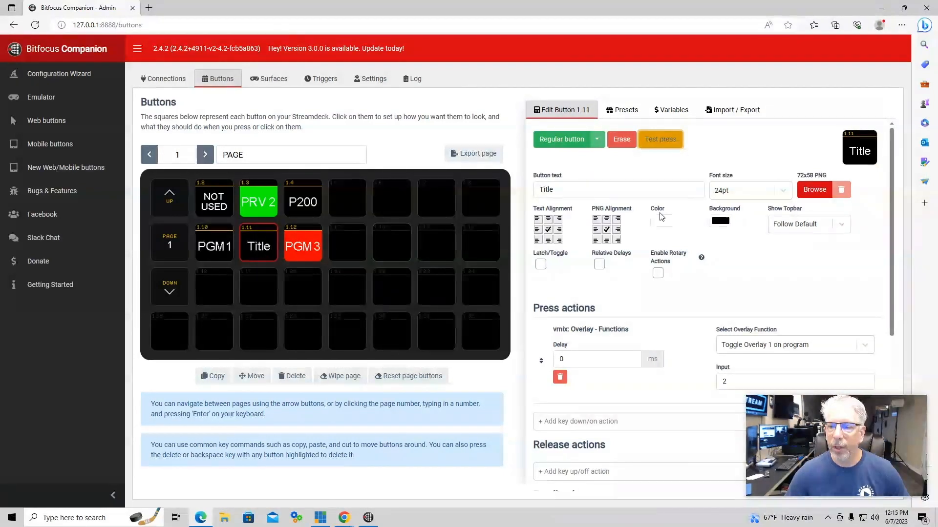
click(735, 347)
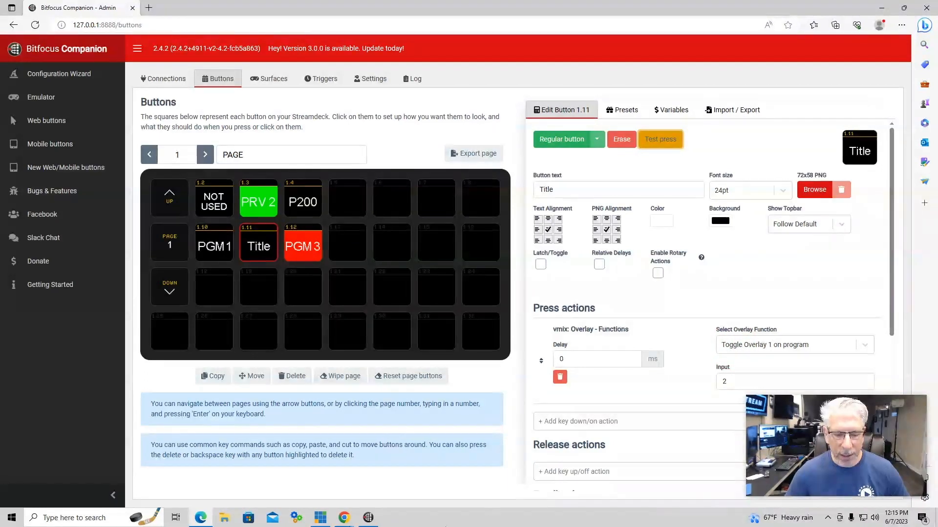
click(321, 519)
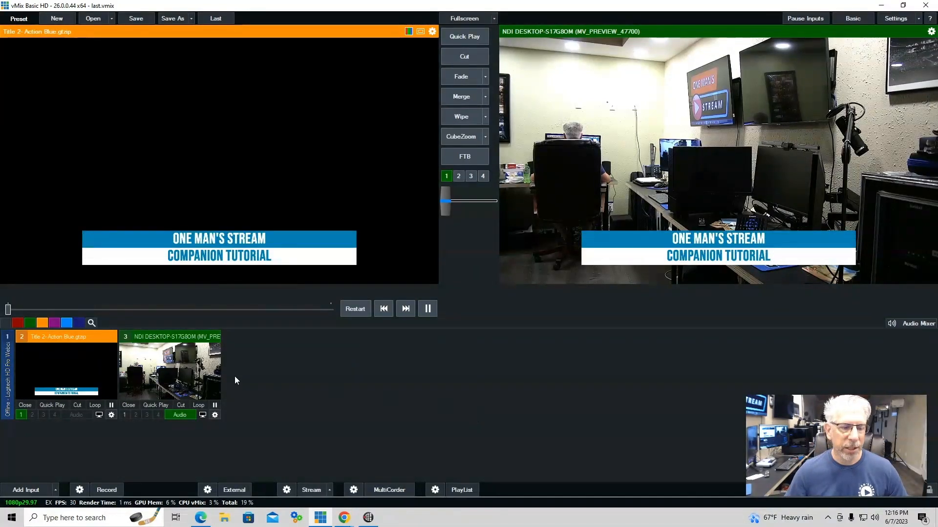
right_click(72, 360)
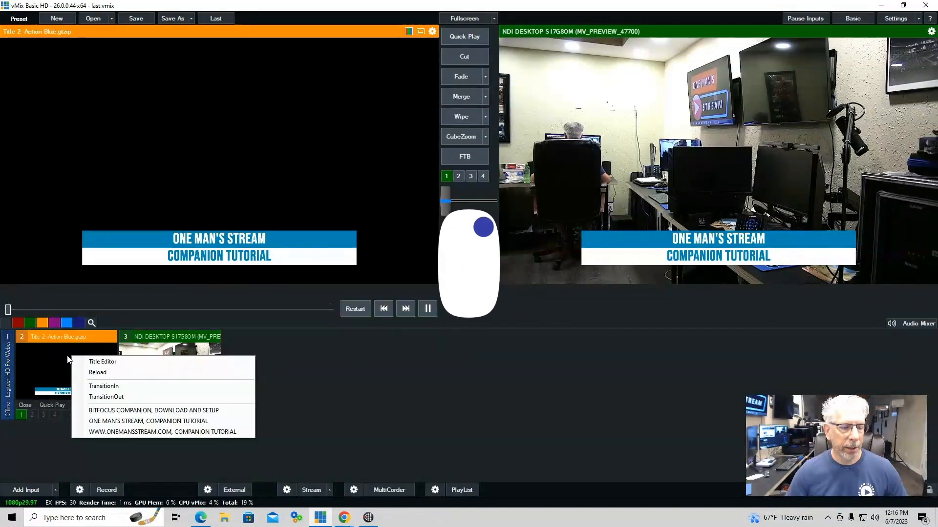
click(141, 411)
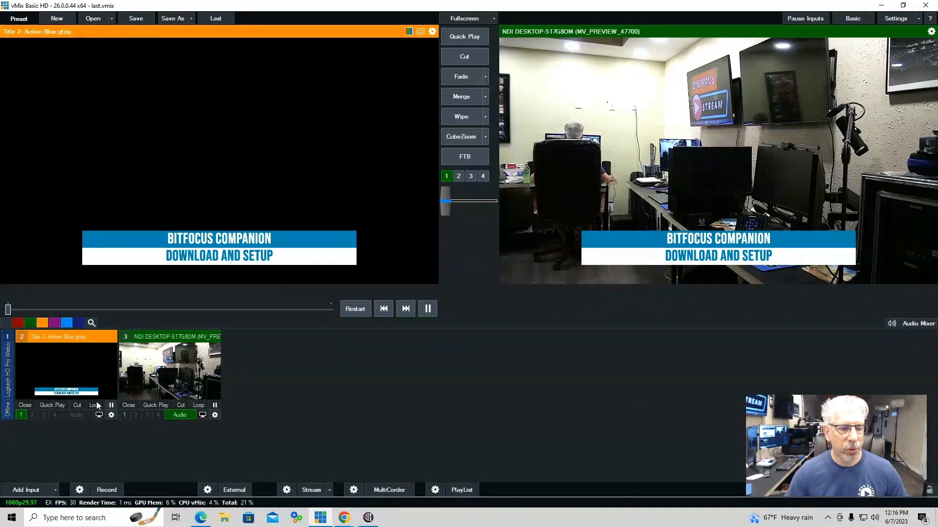
right_click(81, 360)
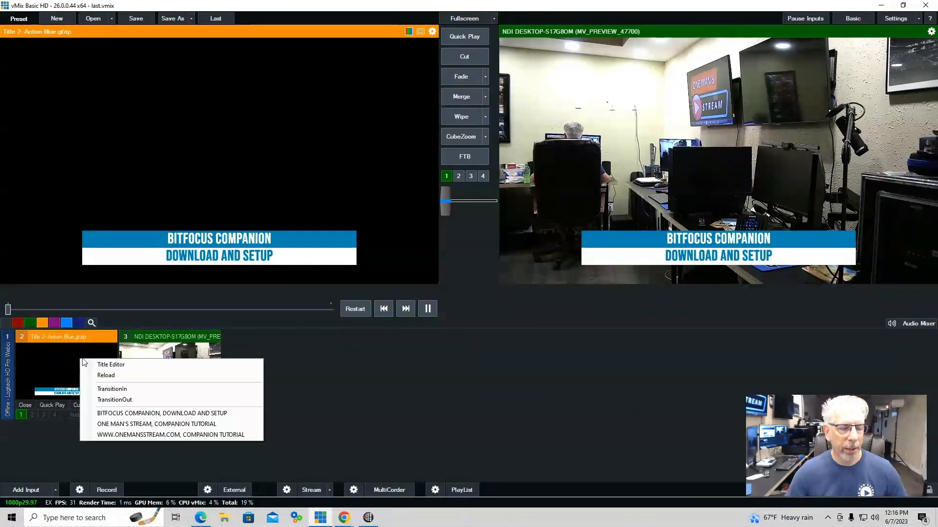
click(157, 435)
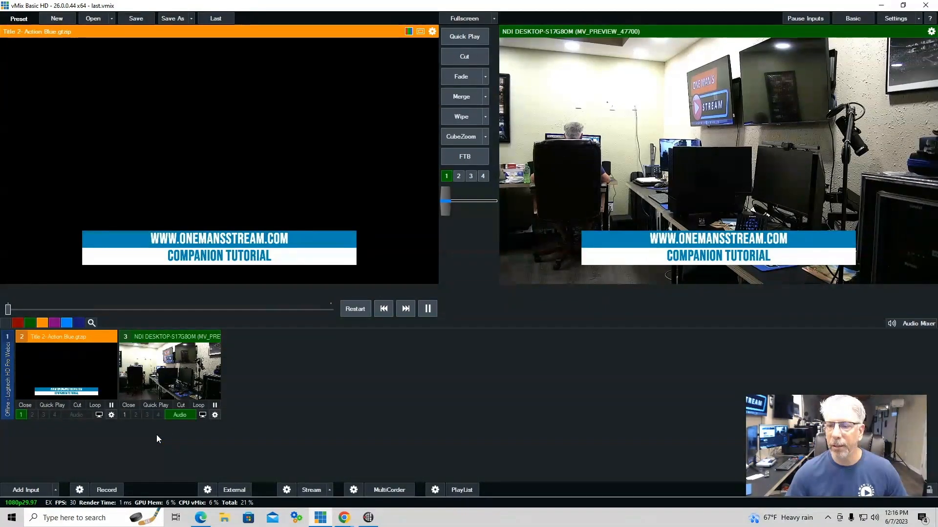